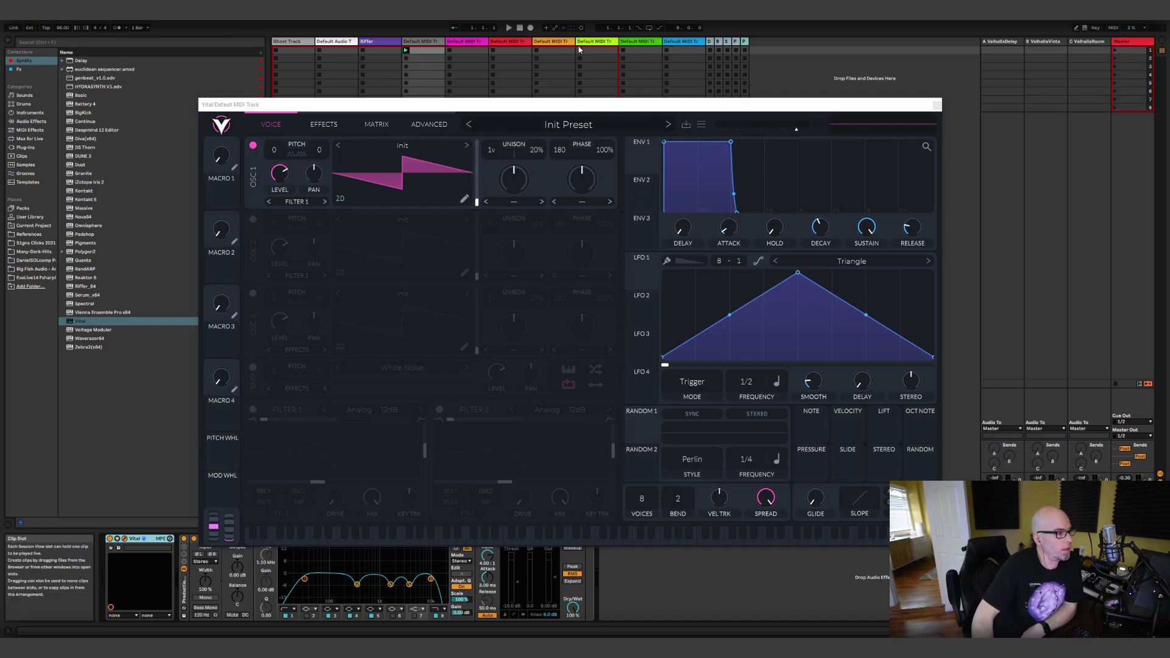
- Start playback, enable oscillators 2 and 3, and turn the levels of all three oscillators down to zero
click(509, 28)
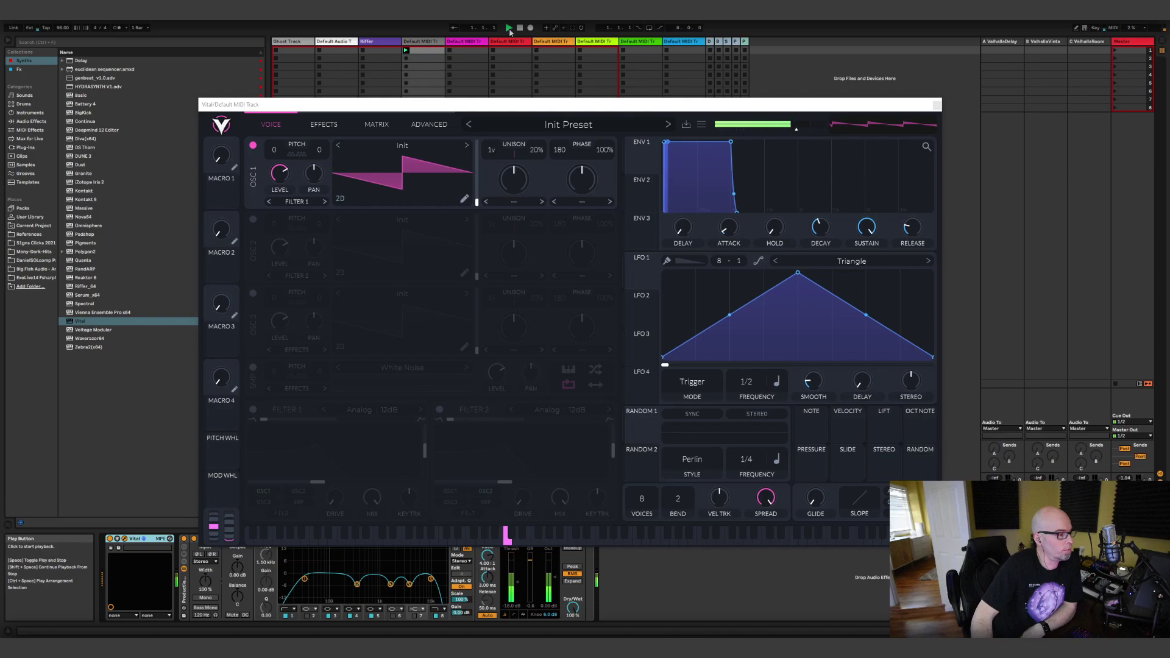
drag(280, 174, 337, 325)
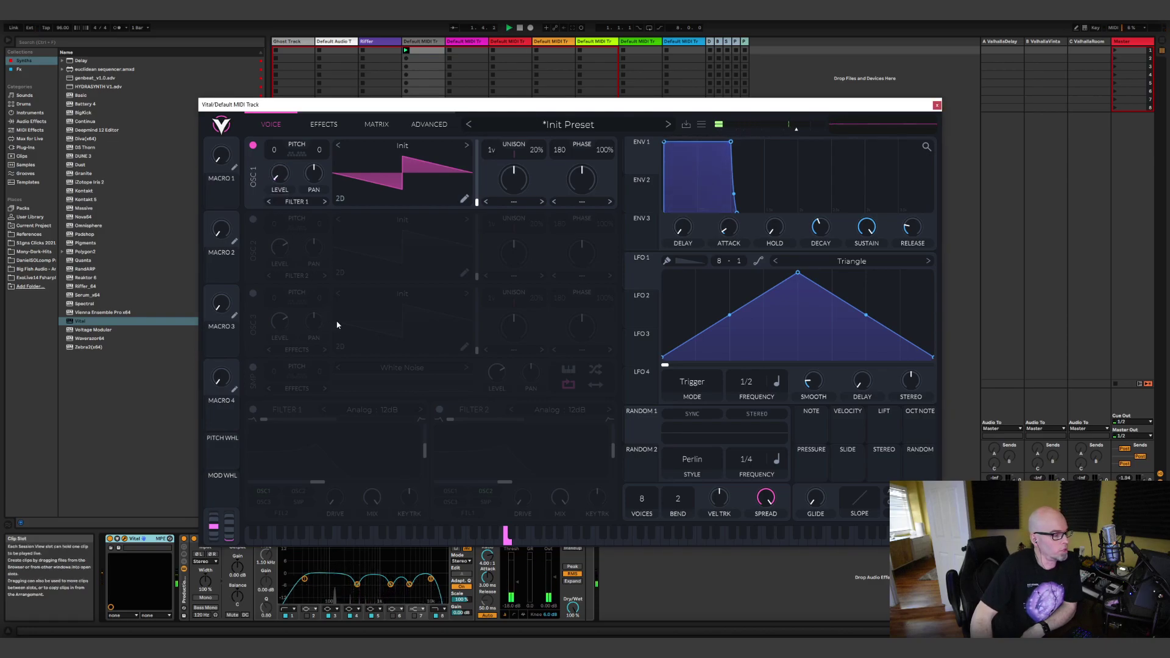
click(252, 219)
click(253, 294)
drag(286, 246, 292, 277)
drag(280, 320, 286, 354)
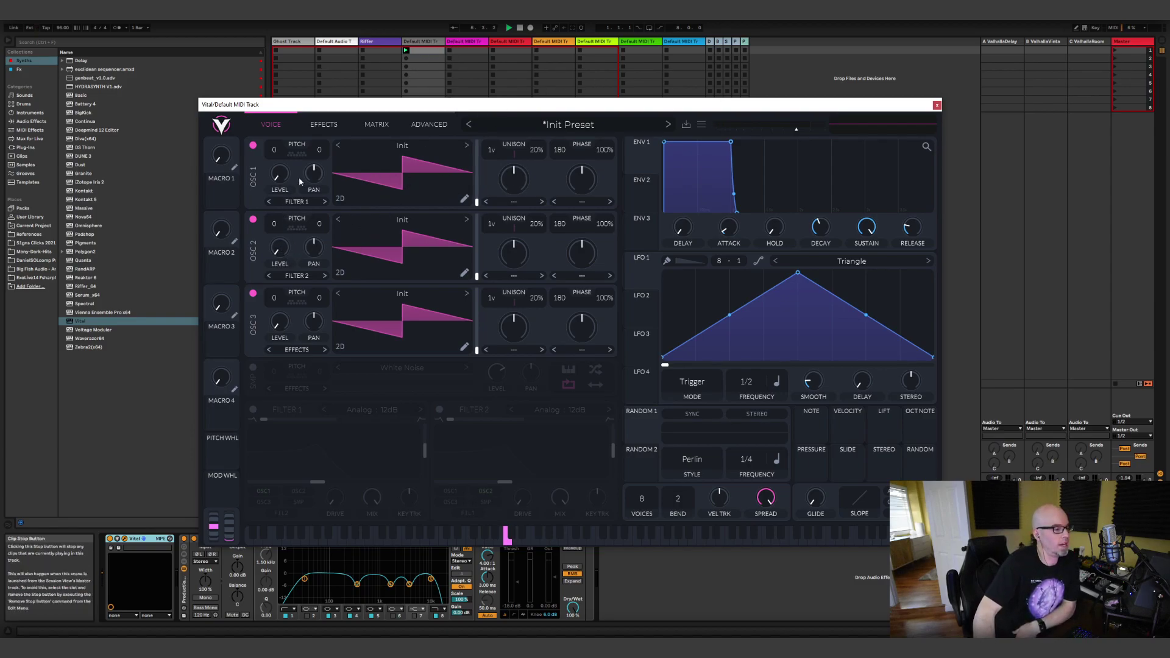
- Try raising the levels of oscillators 2 and 3 and bring them back to zero
drag(281, 251, 281, 260)
drag(279, 321, 277, 318)
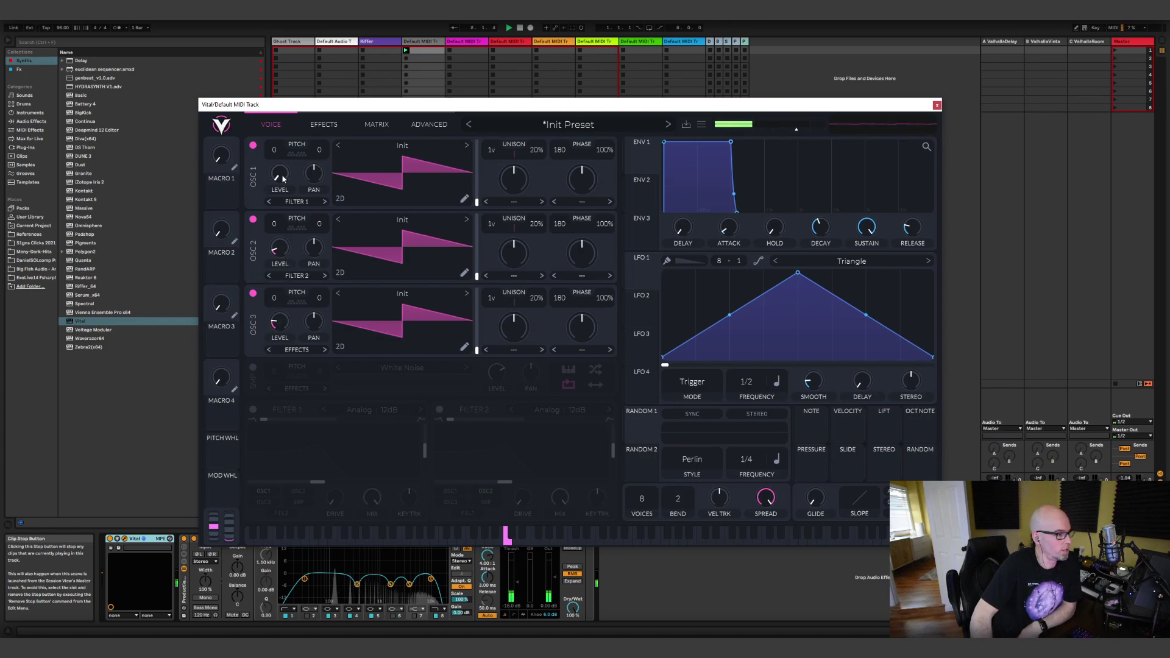
drag(280, 251, 280, 248)
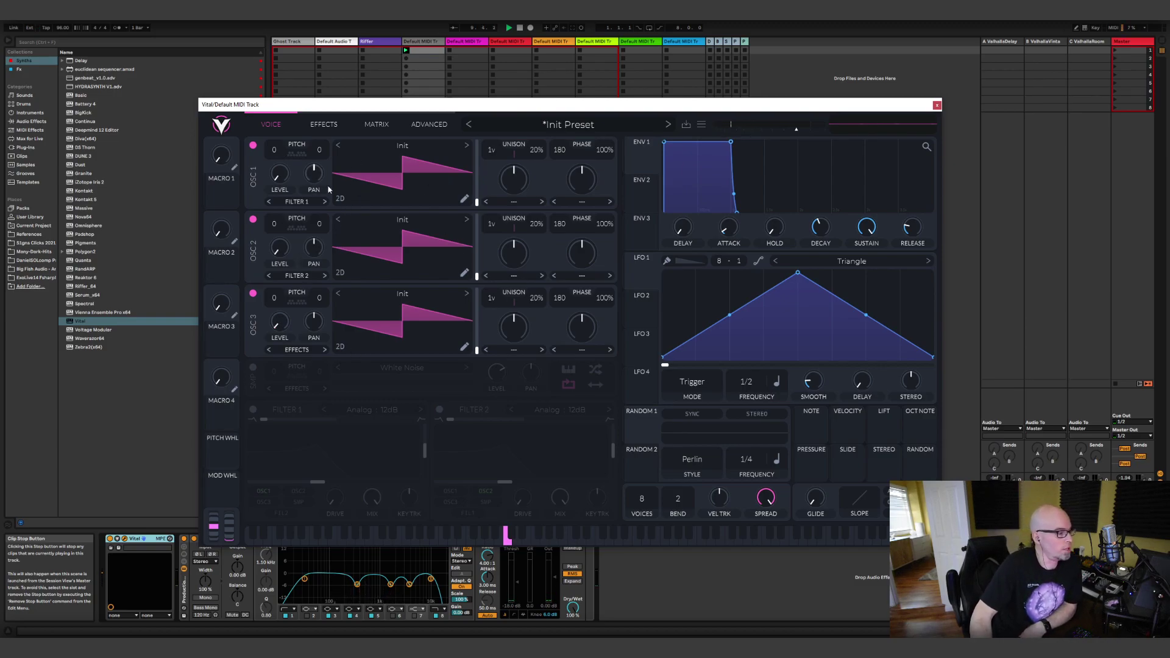
- Load the S1gns Anomaly 39 wavetable from the User folder into oscillator 1
click(418, 146)
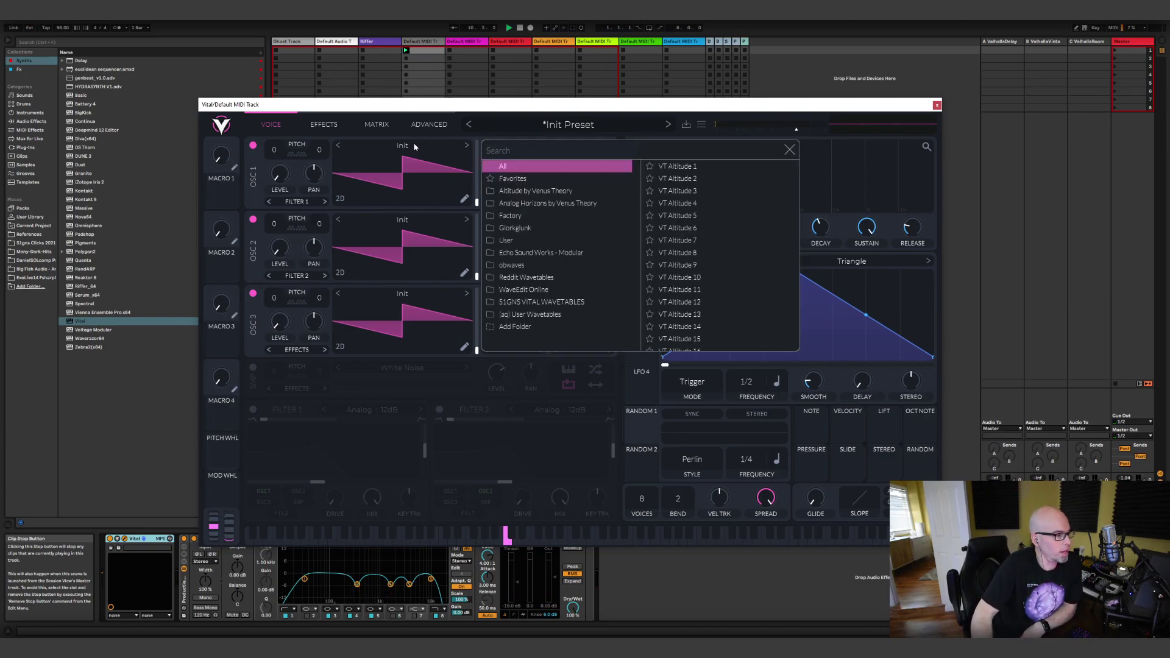
click(518, 240)
scroll(713, 284, down, 8)
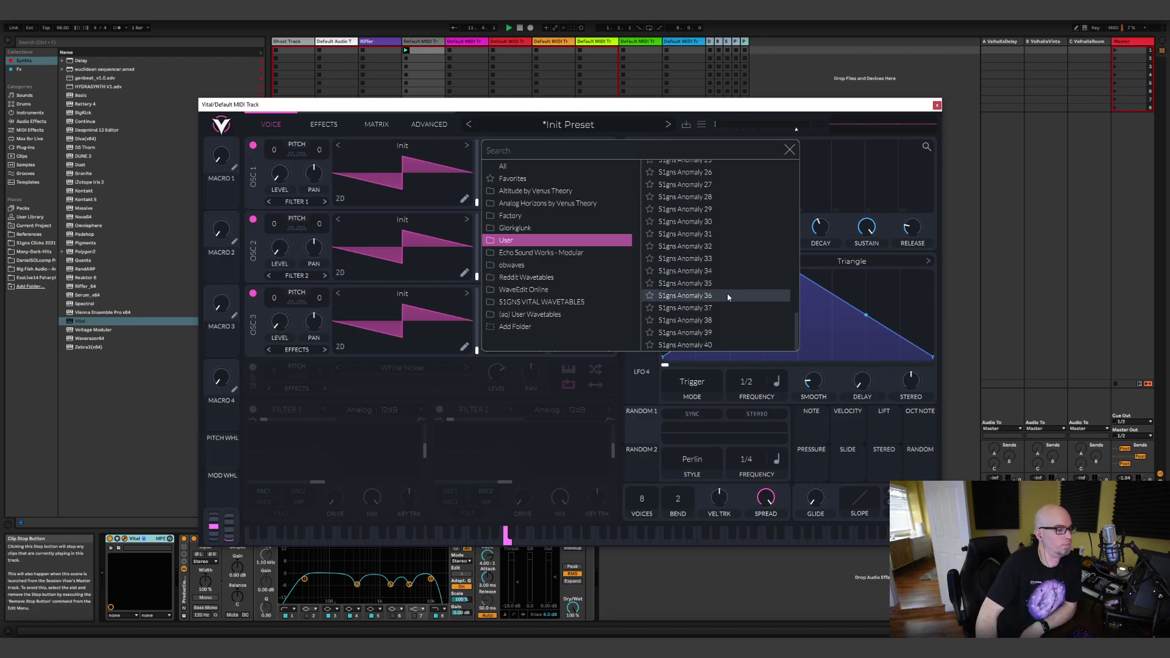
click(713, 332)
click(790, 151)
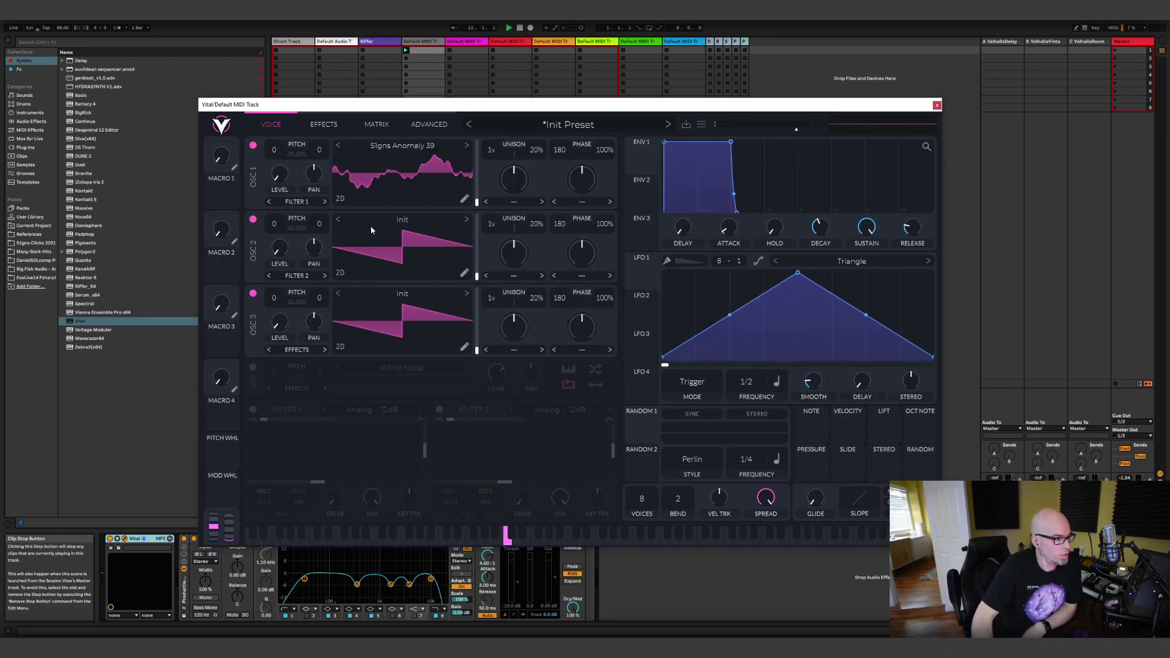
- Load the S1gns Anomaly 38 wavetable from the User folder into oscillator 2
click(369, 228)
scroll(689, 378, down, 10)
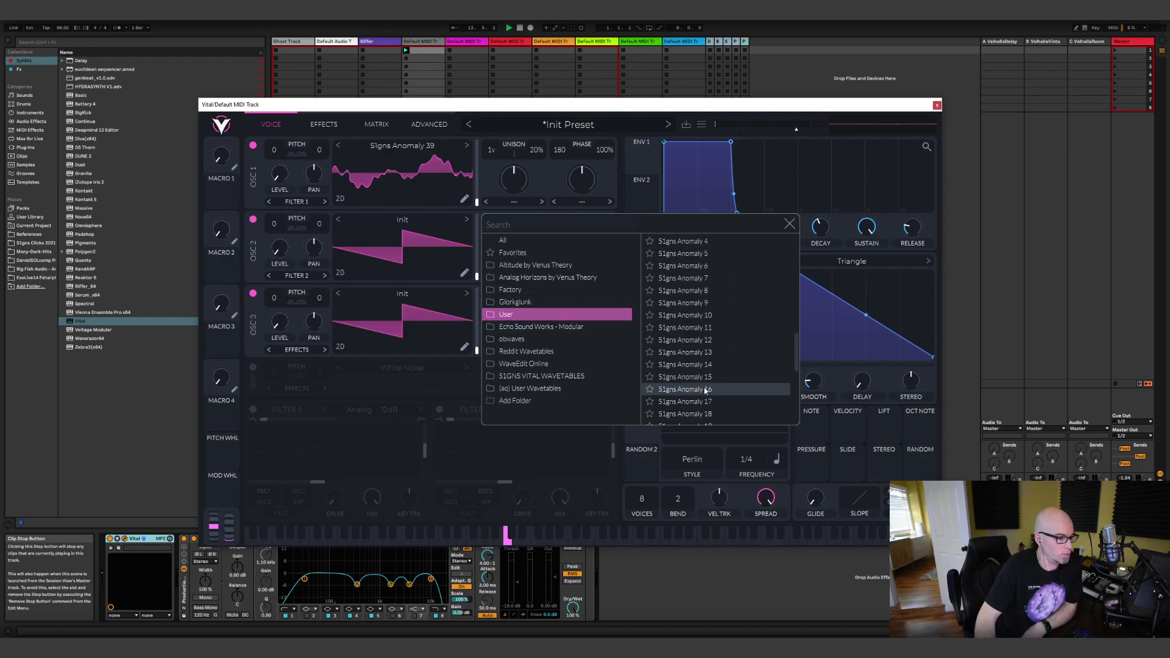
click(700, 393)
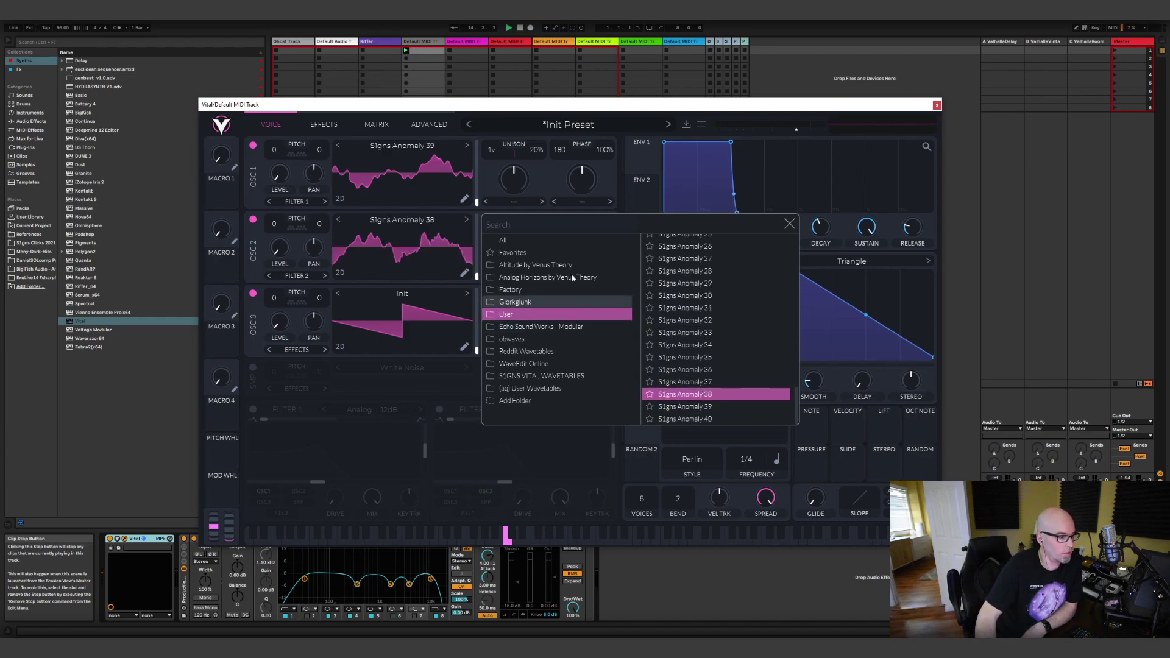
click(406, 297)
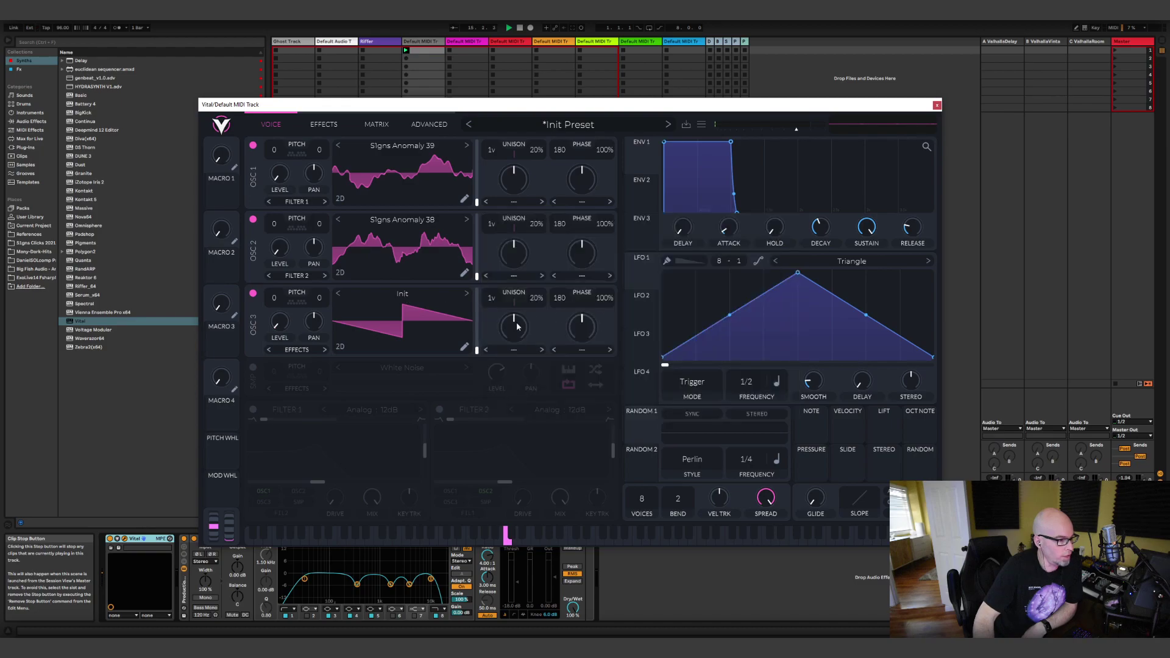
- Audition the S1gns Anomaly 29, 32 and 35 wavetables in oscillator 3, sweeping the wavetable frame
click(406, 297)
scroll(671, 419, down, 10)
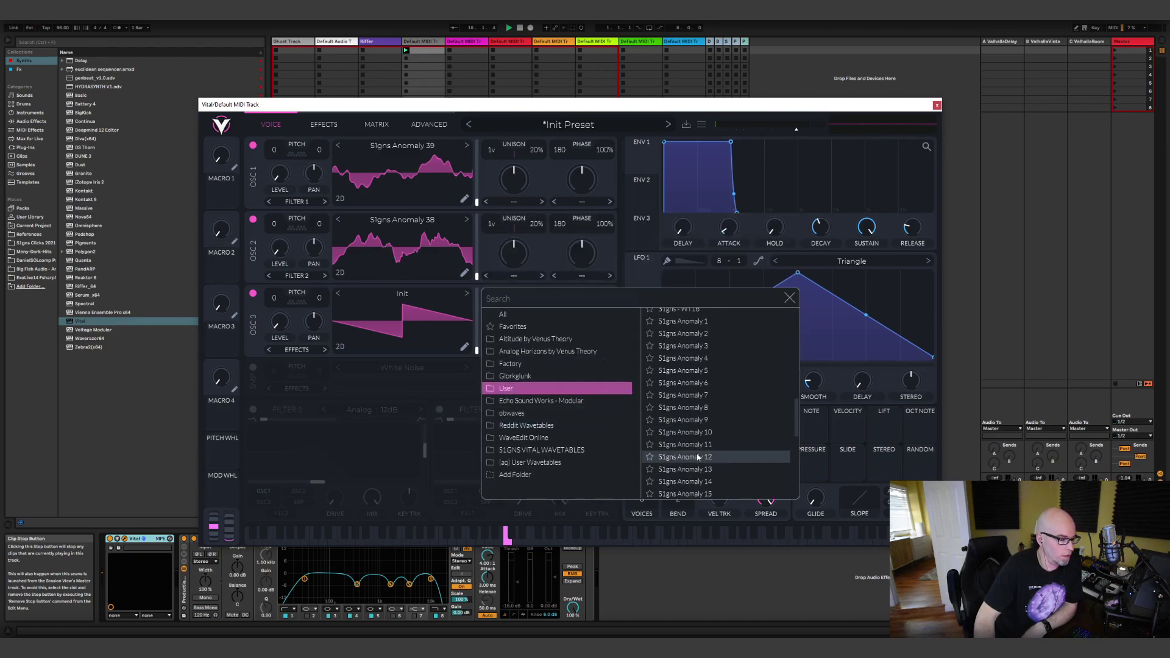
click(700, 357)
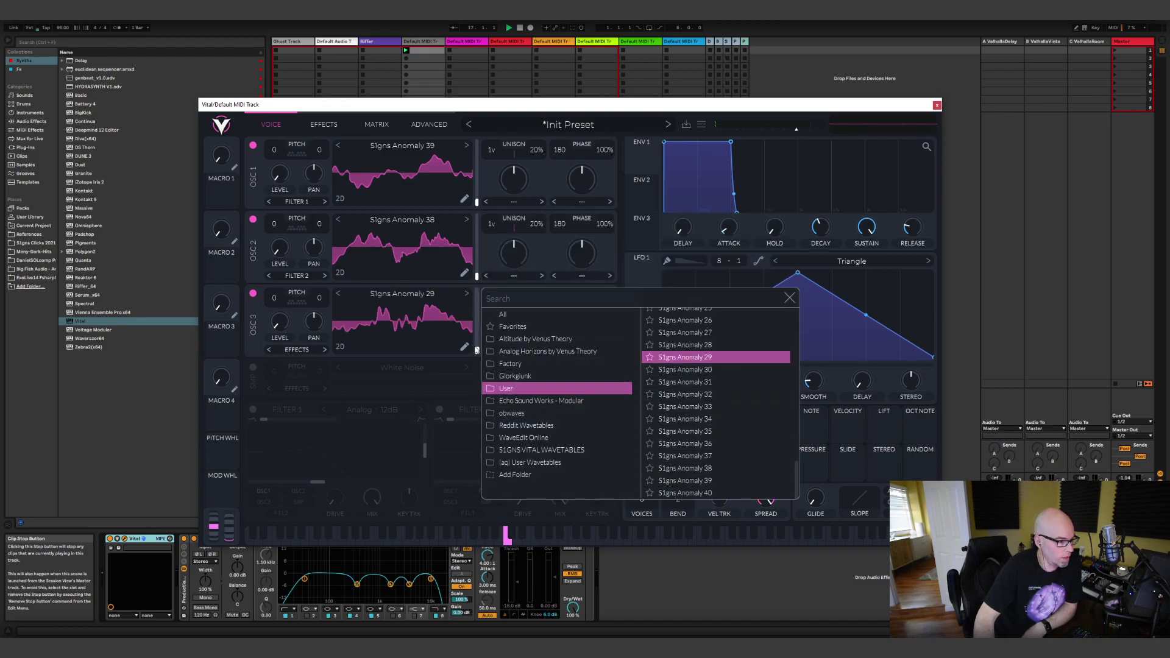
click(708, 394)
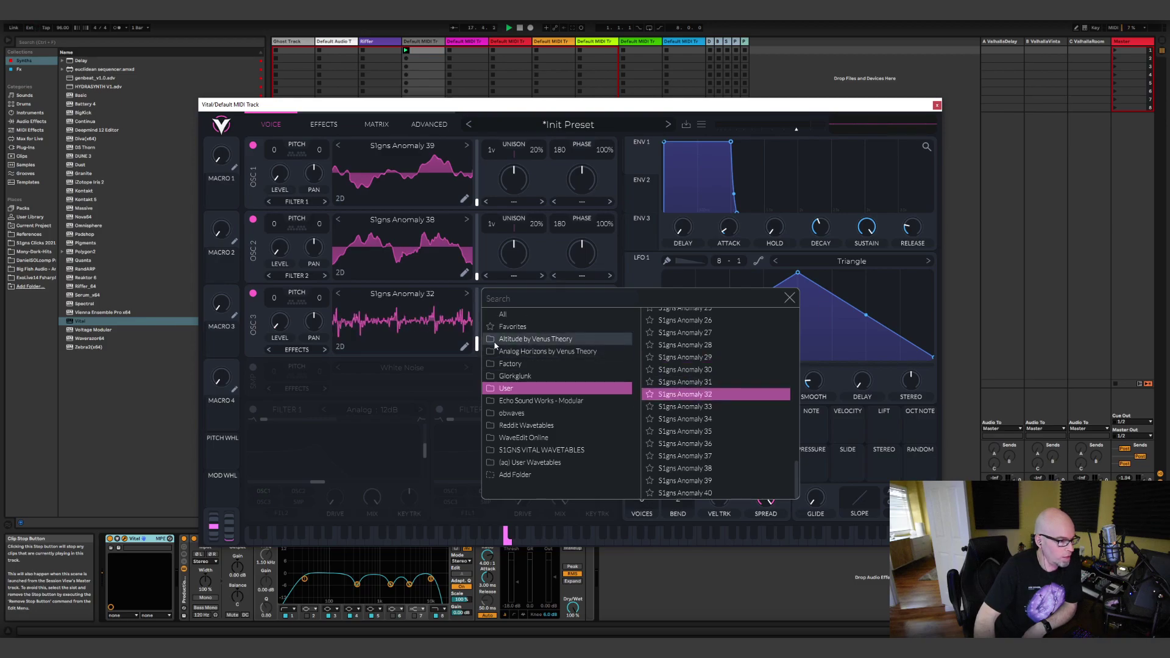
click(701, 431)
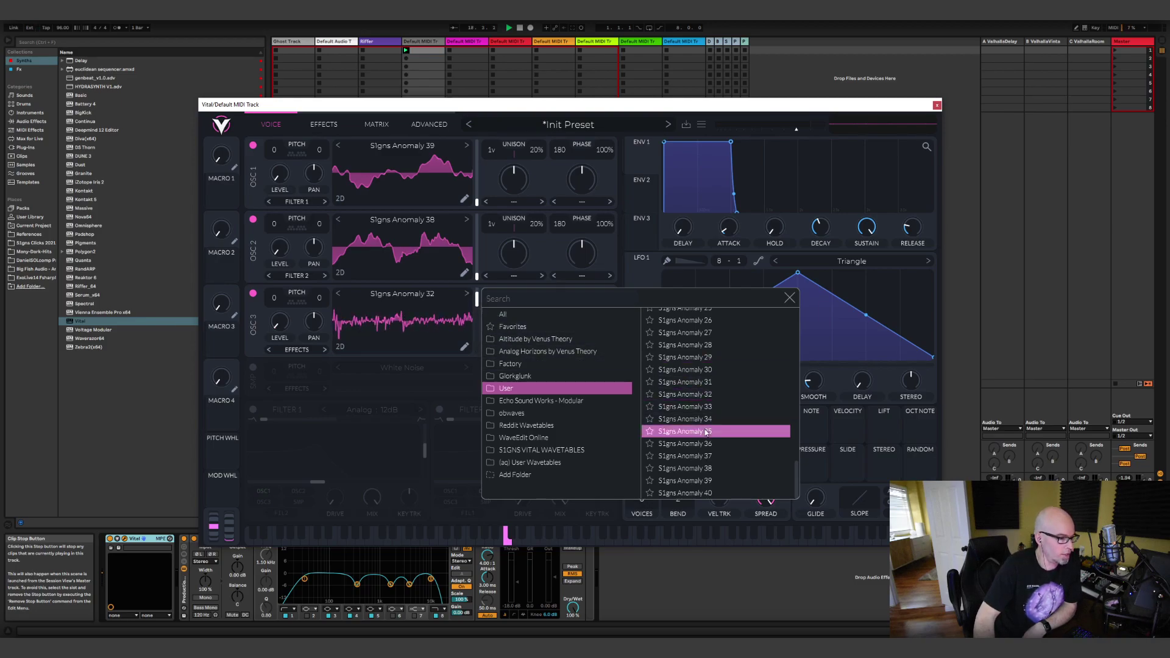
drag(476, 299, 477, 328)
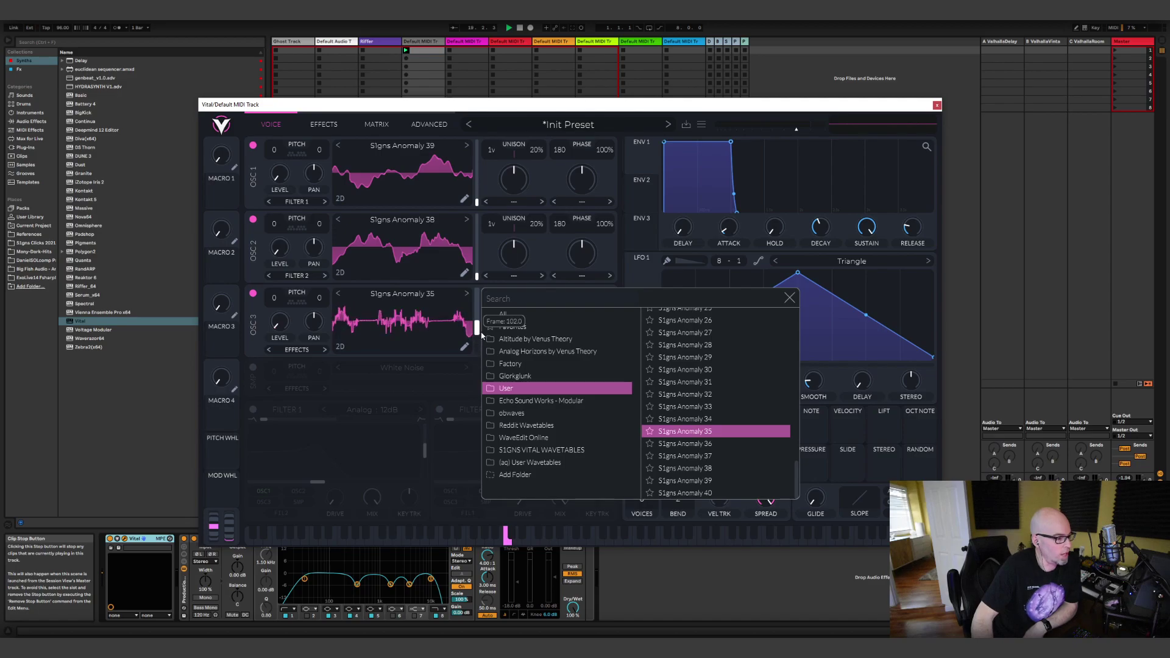
- Set oscillator 3's wavetable to S1gns Anomaly 40 and raise the wavetable frame positions of all three oscillators
click(683, 468)
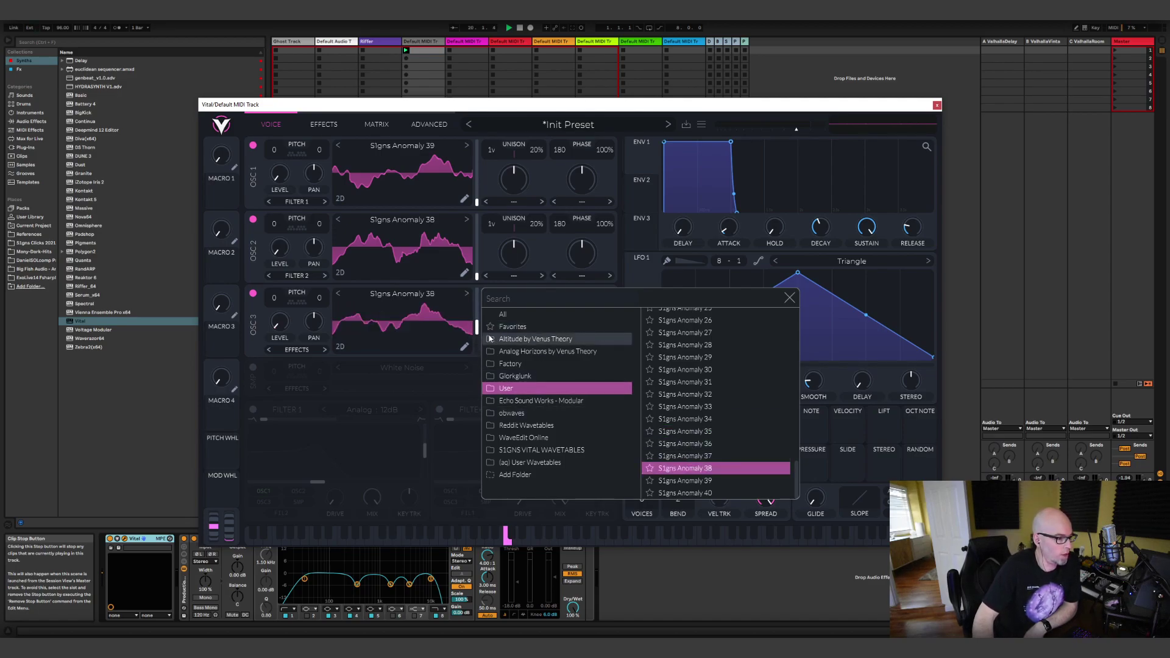
drag(476, 327, 792, 303)
click(790, 298)
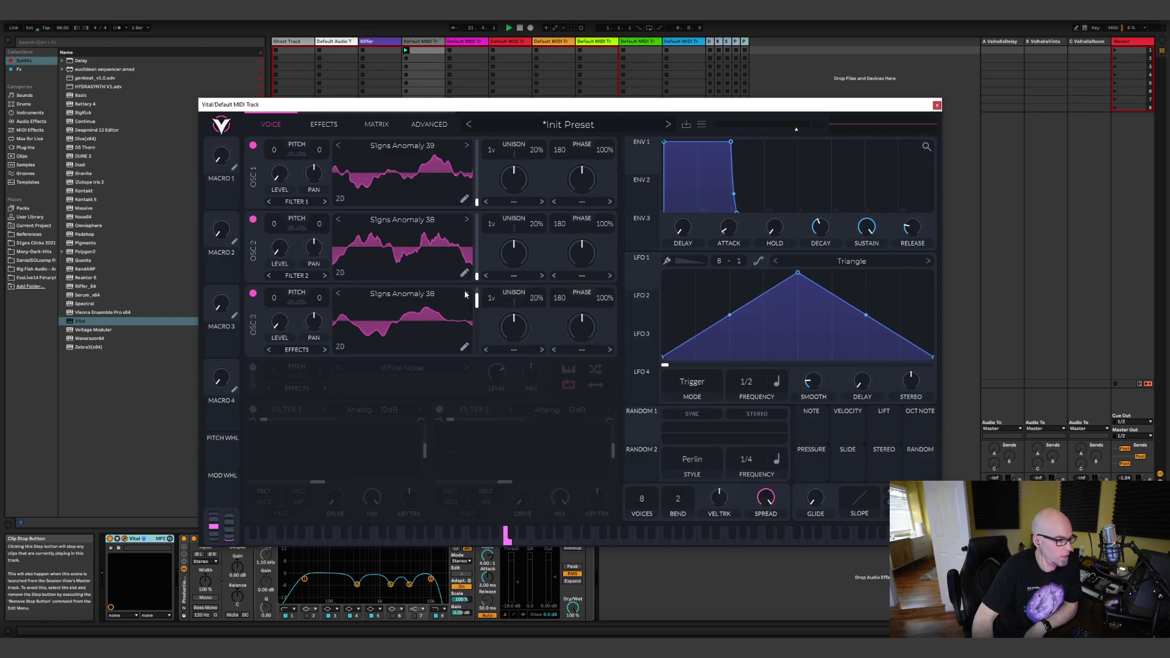
click(466, 294)
click(467, 294)
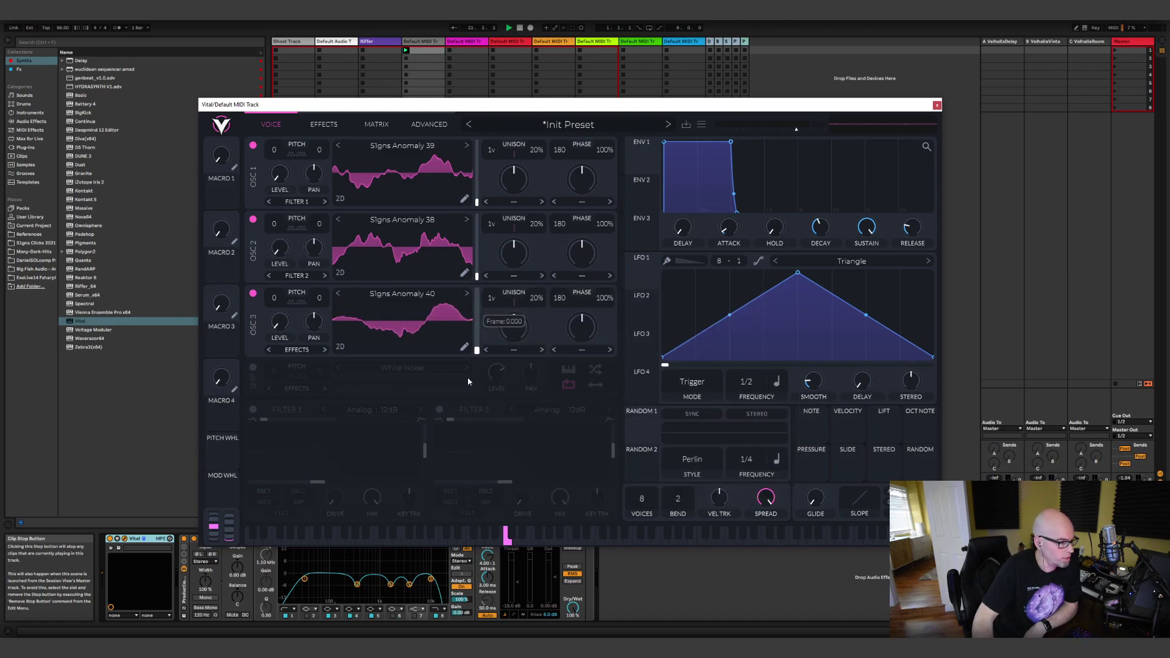
drag(477, 276, 477, 183)
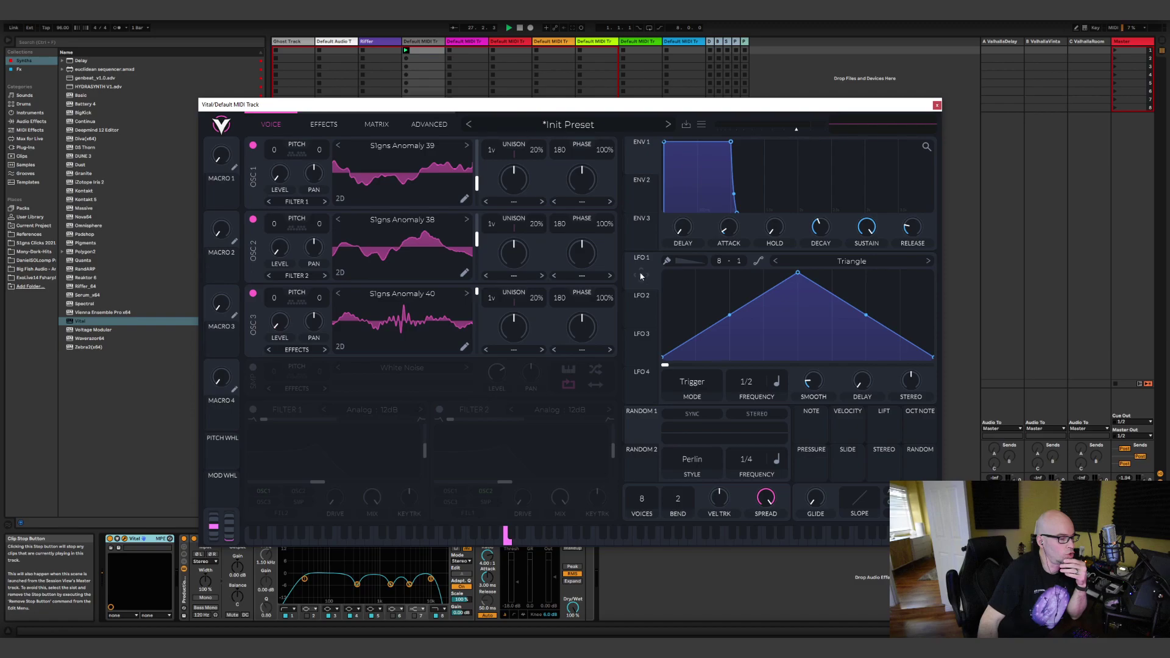
- Set LFO 1 to Sync mode with its frequency in seconds at 9.986 secs
click(696, 381)
click(682, 421)
click(776, 385)
click(773, 404)
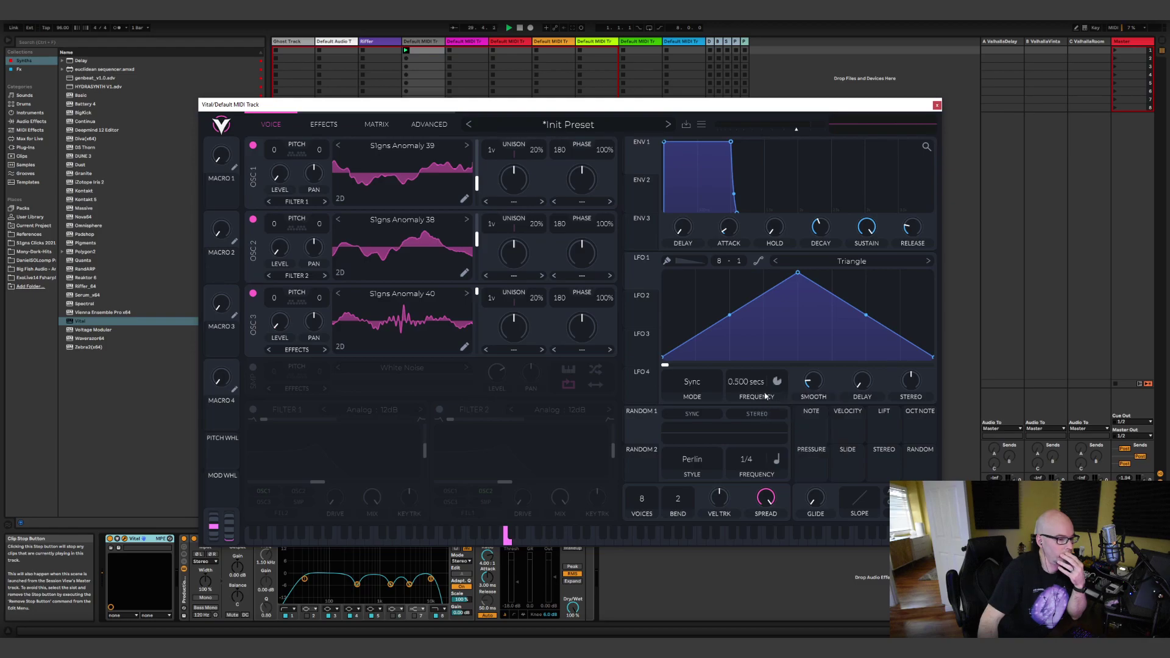
mouse_move(754, 397)
mouse_down()
mouse_move(748, 420)
mouse_move(727, 389)
mouse_move(748, 395)
mouse_up()
scroll(749, 395, down, 3)
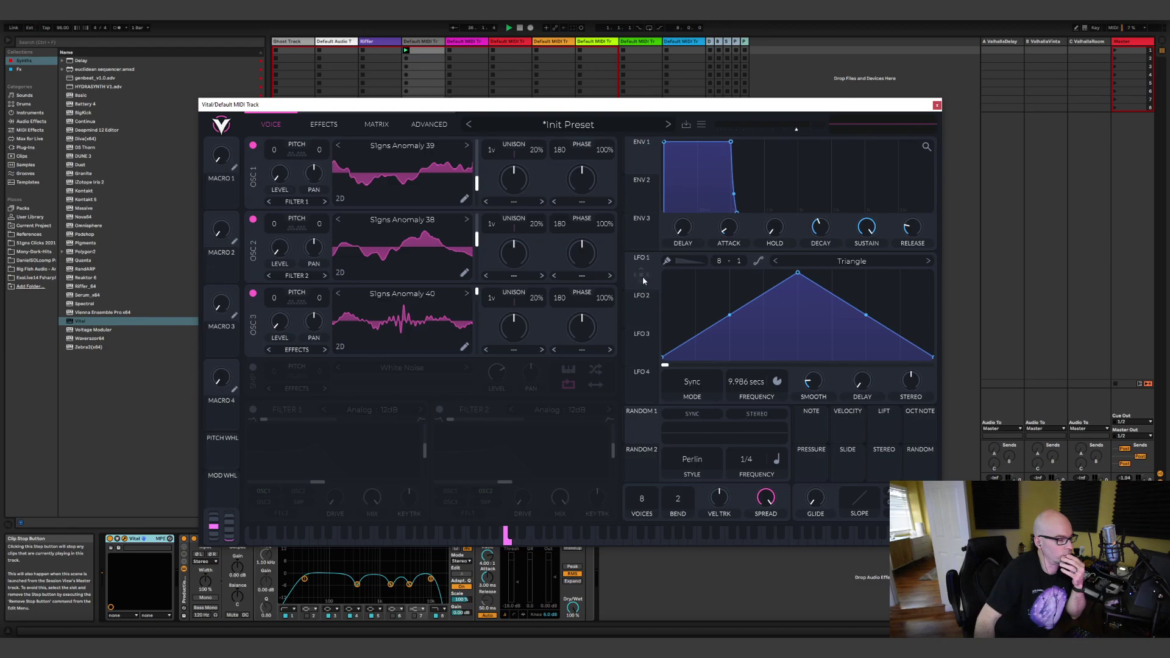
- Assign LFO 1 to oscillator 1's level with a modulation amount of about 0.410
drag(643, 275, 279, 177)
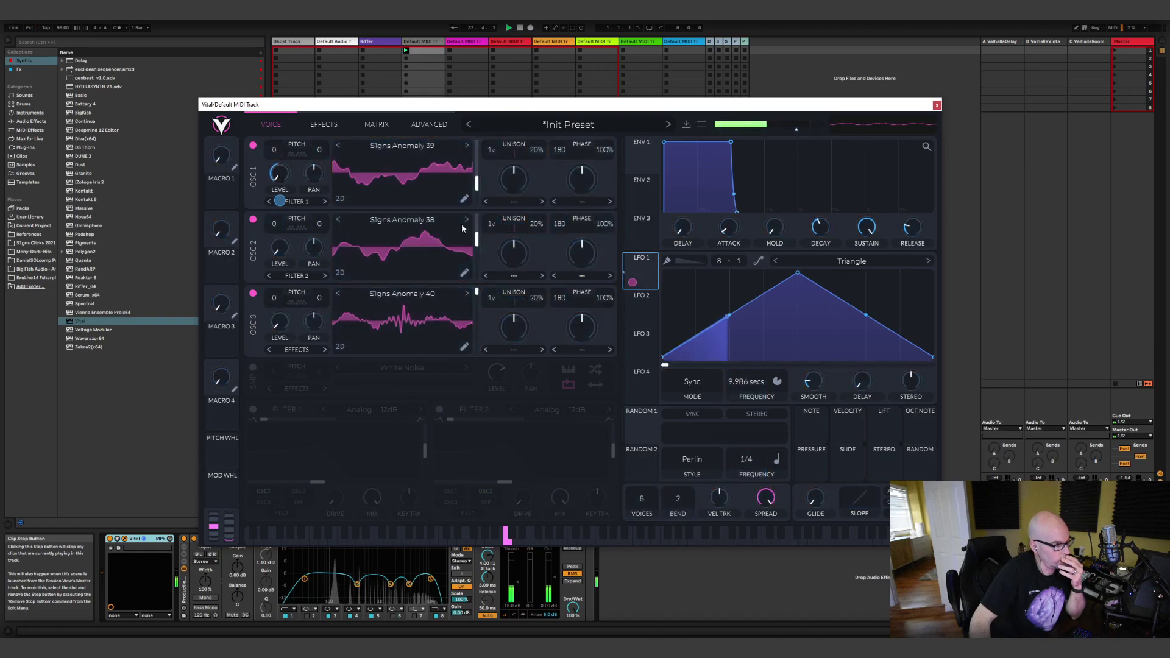
drag(632, 282, 633, 286)
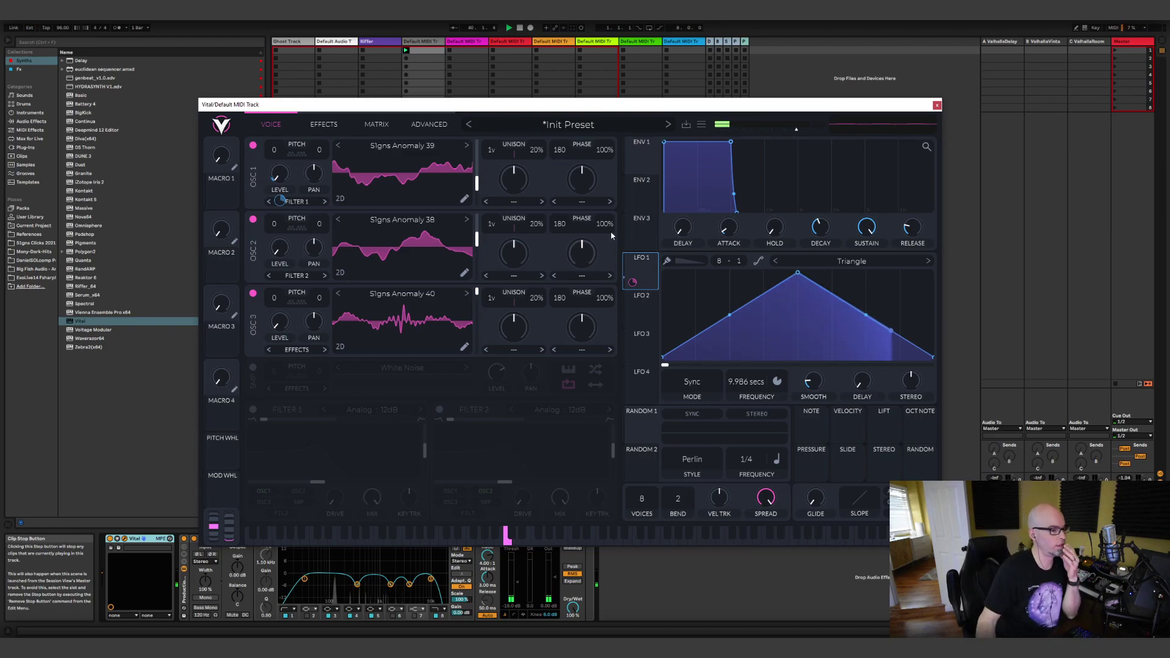
mouse_move(633, 285)
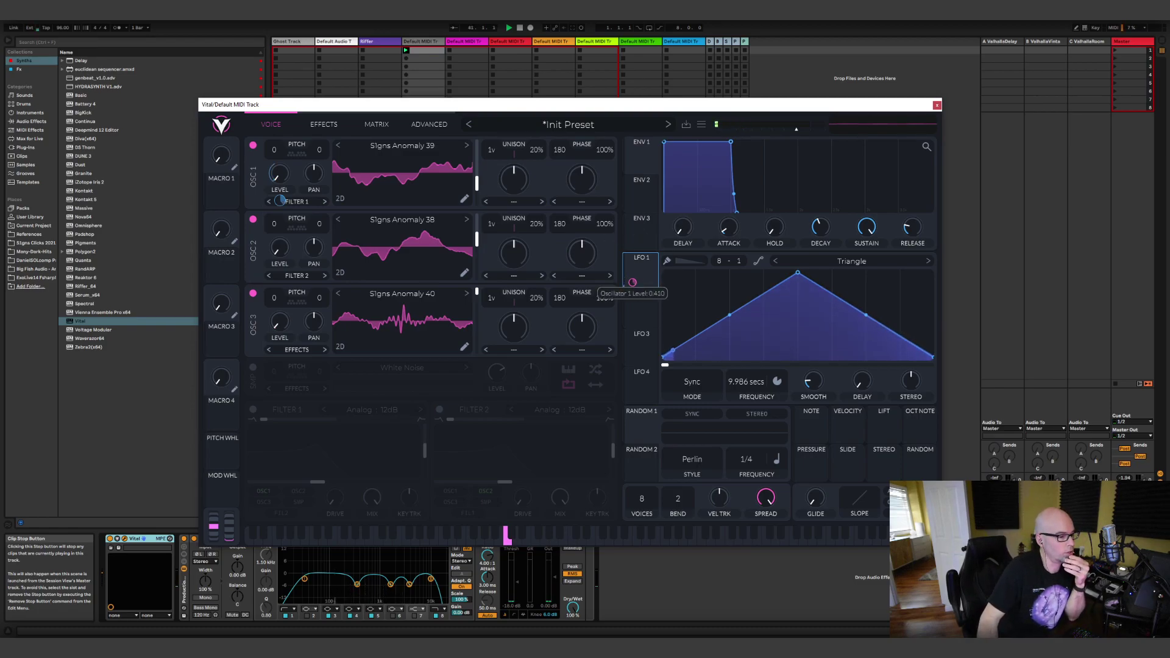
- Set LFO 2 to Sync mode at 7.160 secs and assign it to oscillator 2's level with an amount of about 0.550
click(645, 305)
click(693, 383)
click(681, 424)
click(777, 382)
click(770, 397)
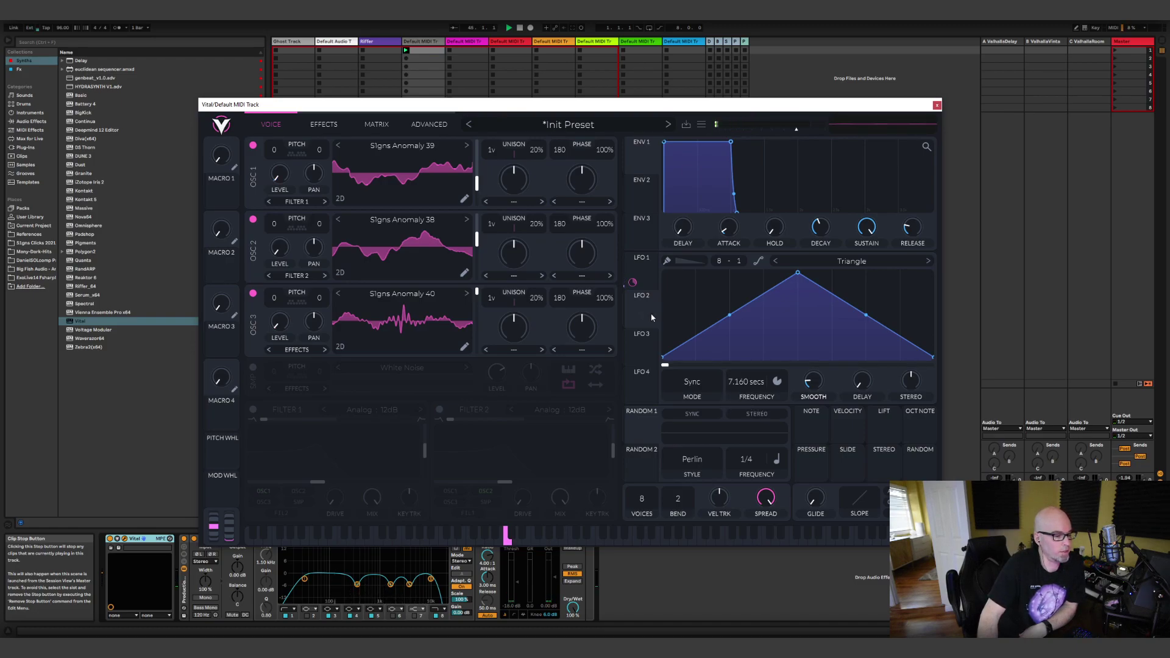
drag(633, 320, 279, 249)
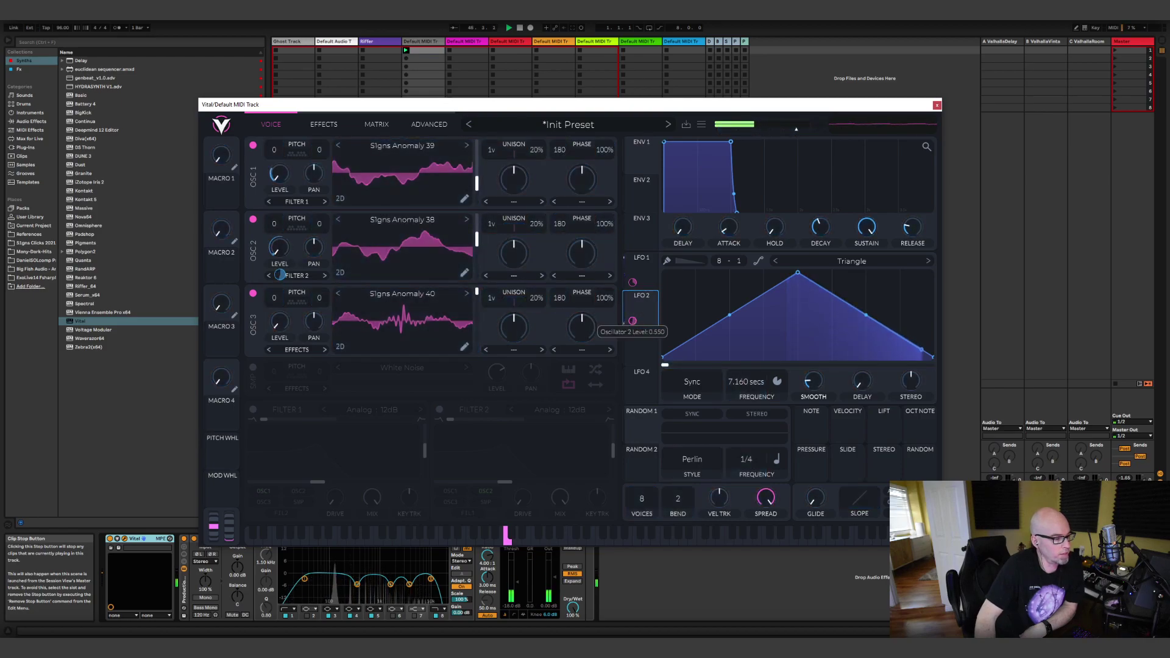
- Set LFO 3 to Sync mode at 13.17 secs and assign it to oscillator 3's level with an amount of about 0.575
click(644, 349)
click(693, 382)
click(681, 423)
click(777, 382)
click(784, 400)
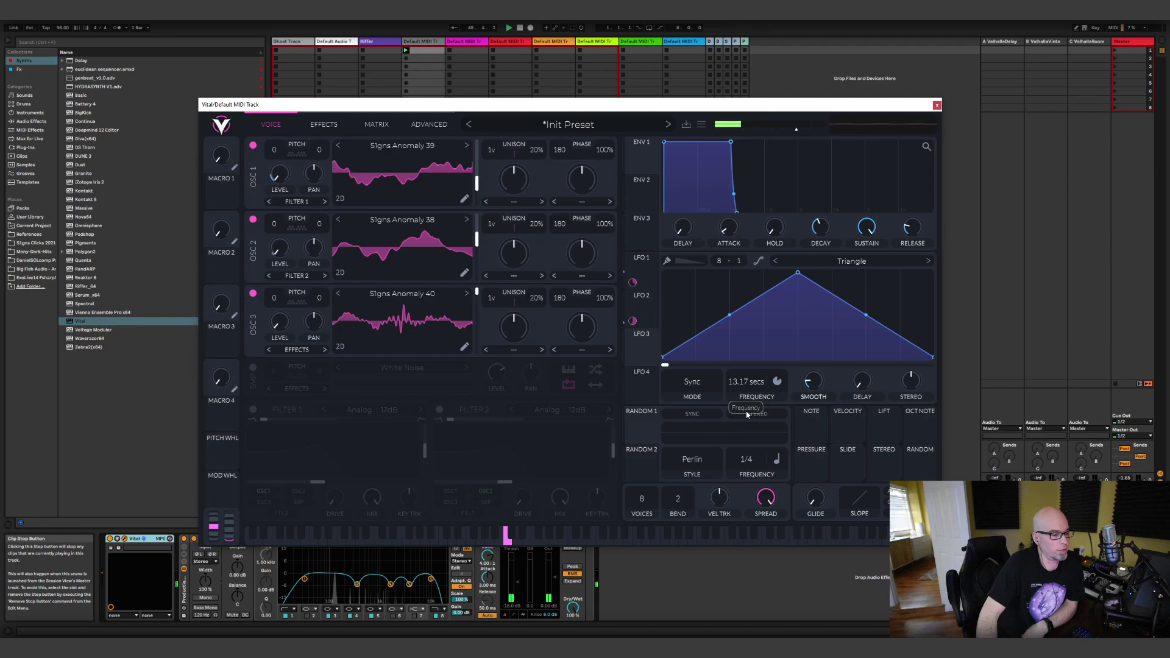
drag(645, 350, 279, 322)
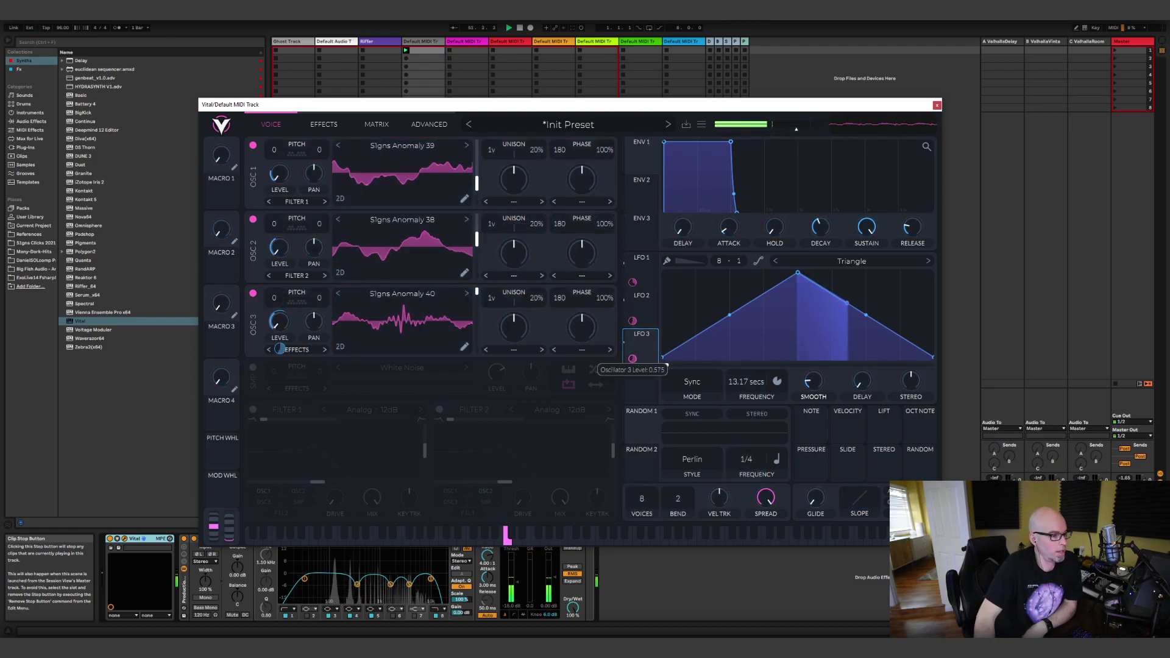
drag(666, 366, 666, 366)
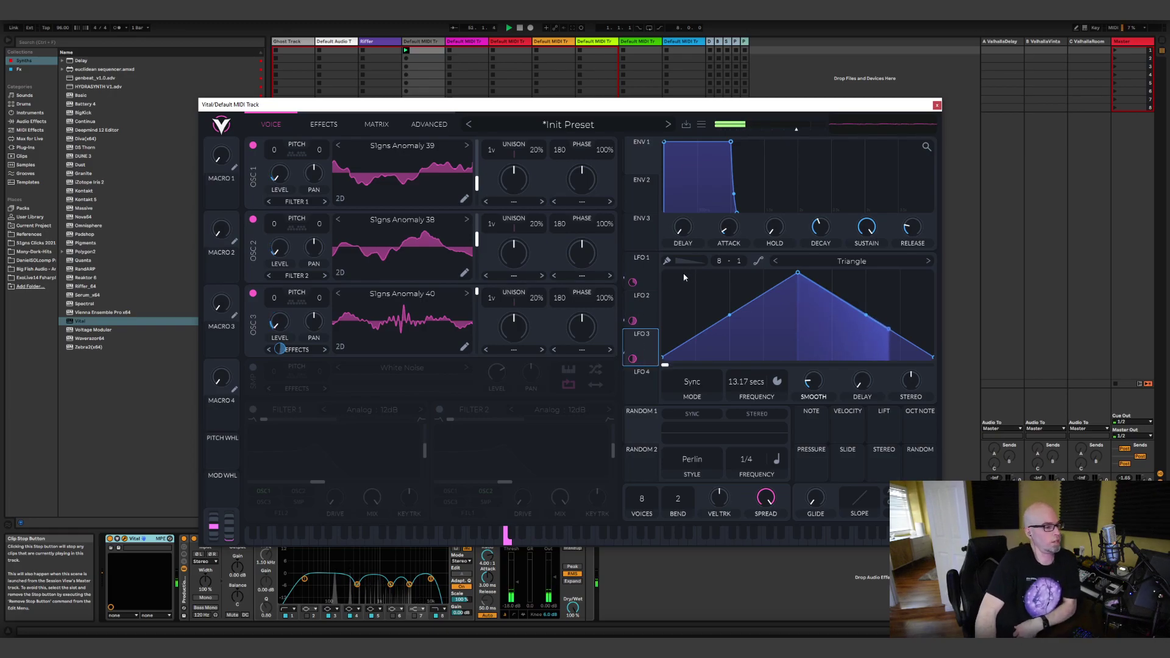
- Modulate the wavetable frames of oscillators 1, 2 and 3 with LFO 1, LFO 2 and LFO 3 respectively
drag(633, 281, 476, 183)
drag(633, 320, 479, 244)
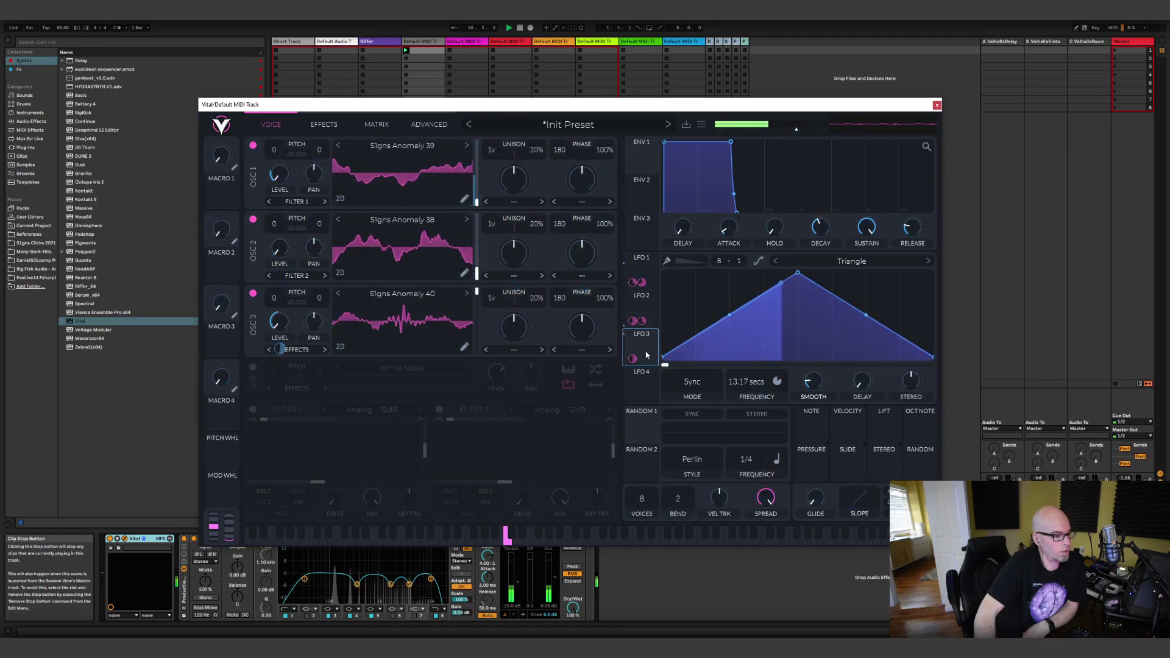
drag(633, 359, 479, 345)
drag(639, 347, 480, 350)
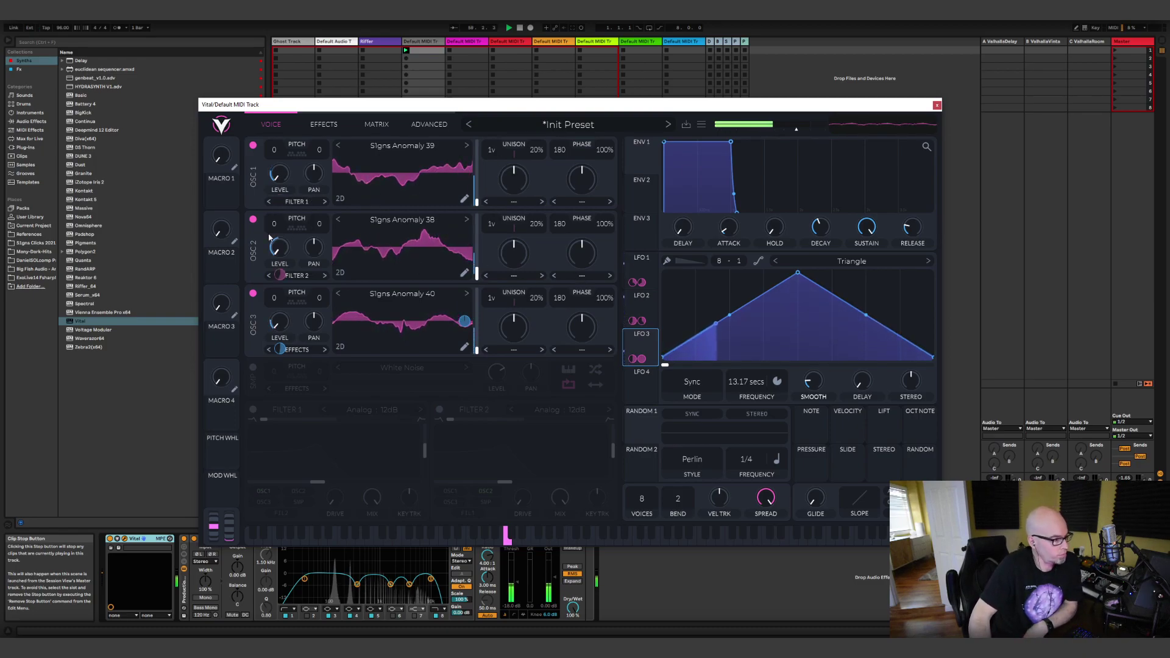
- Transpose oscillator 2 up 7 semitones and oscillator 3 up 5 semitones
drag(274, 226, 288, 212)
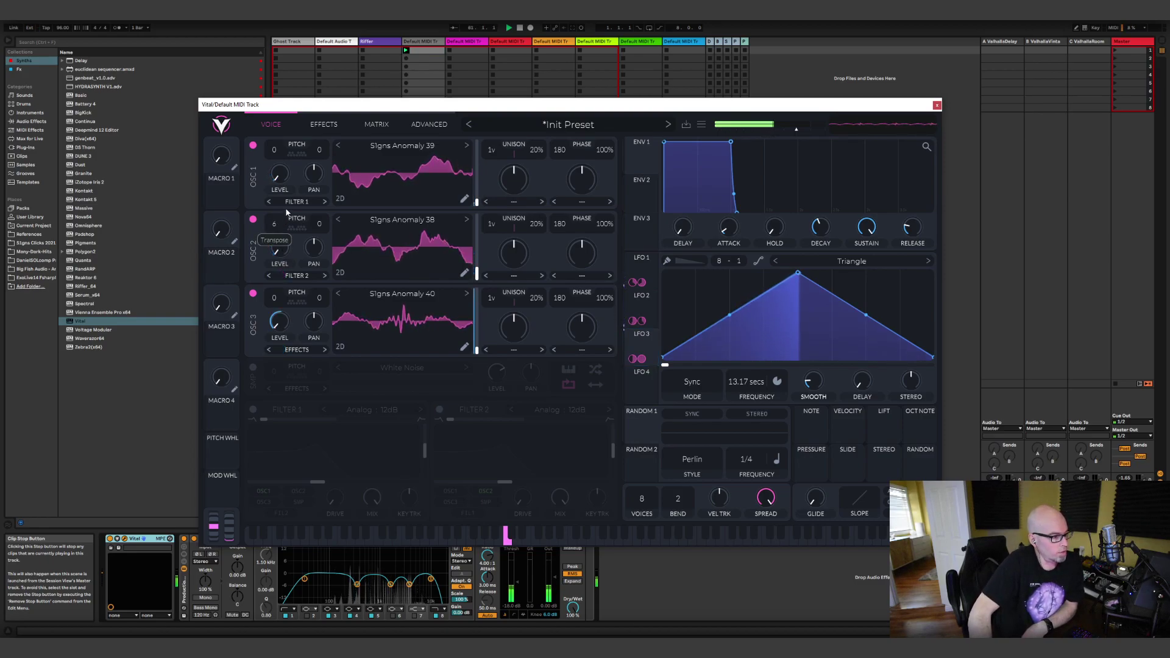
drag(276, 299, 282, 279)
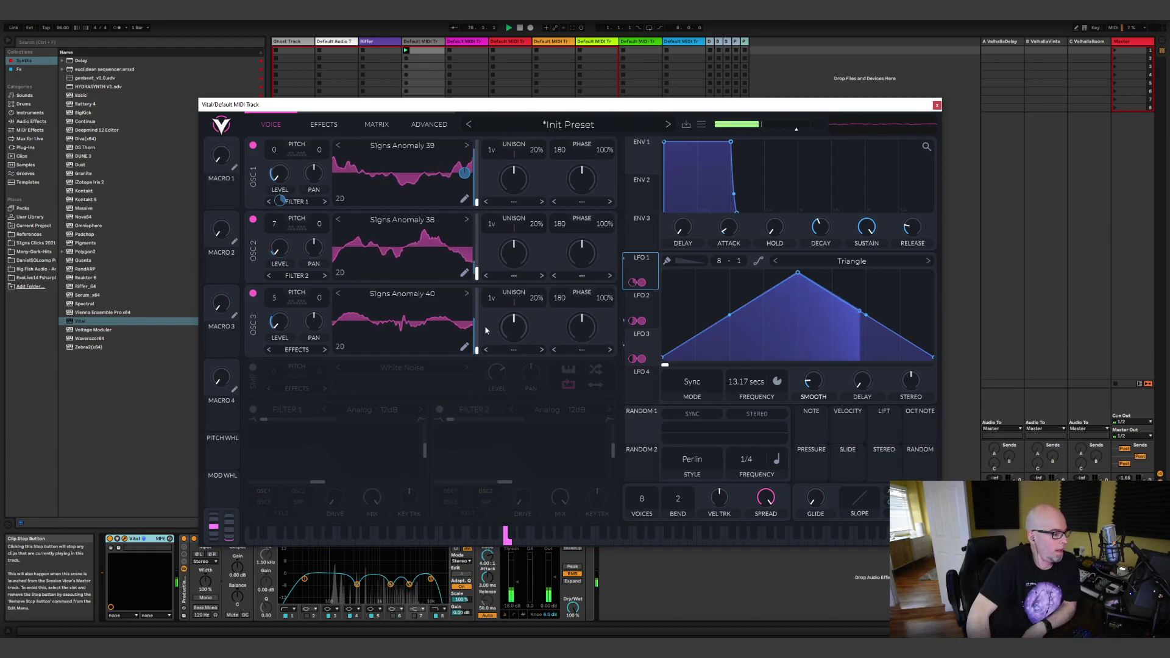
- Enable filter 1 with oscillators 1 and 2 routed into it, and set its cutoff to about 31 semitones
click(253, 410)
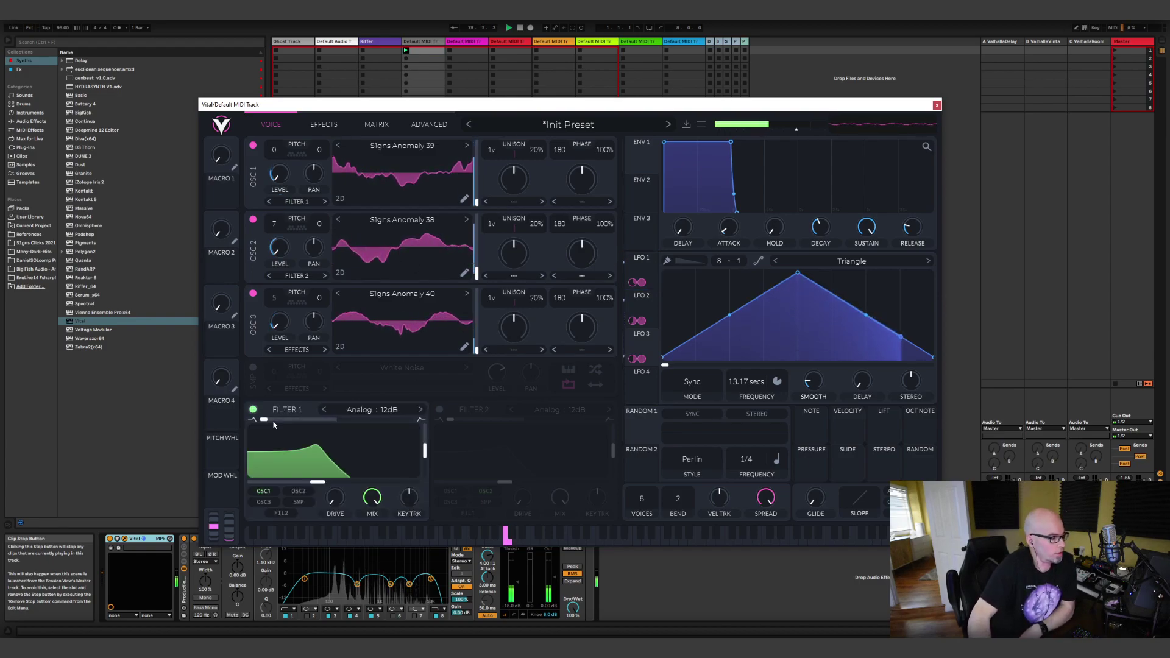
click(298, 491)
click(264, 501)
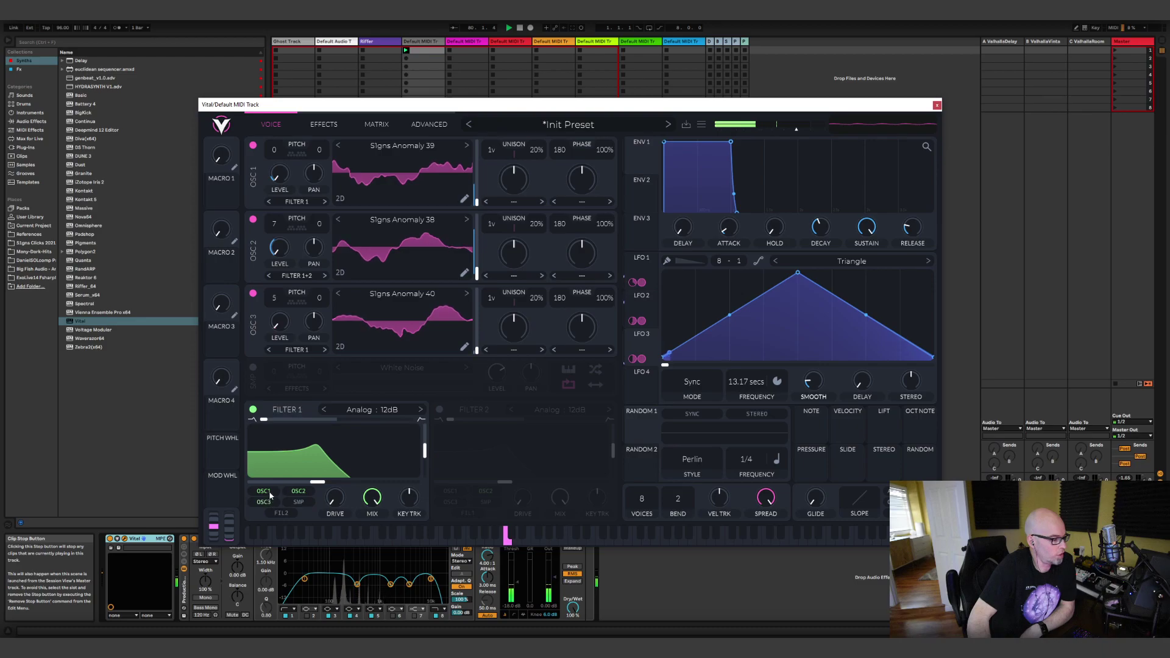
drag(317, 482, 361, 484)
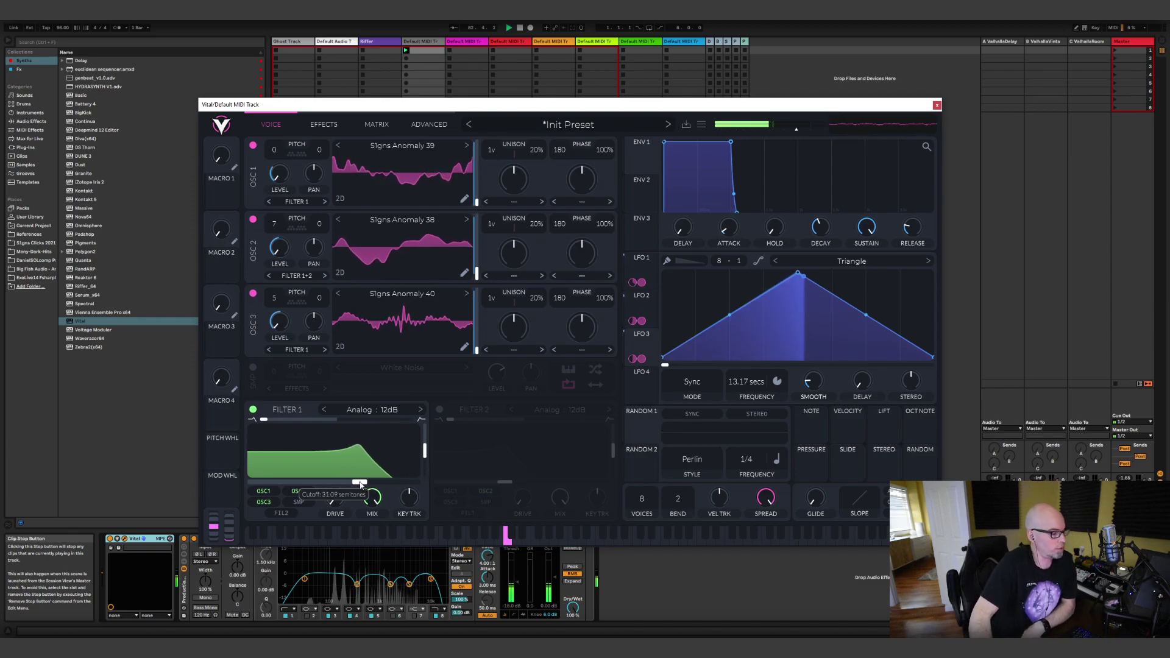
click(266, 503)
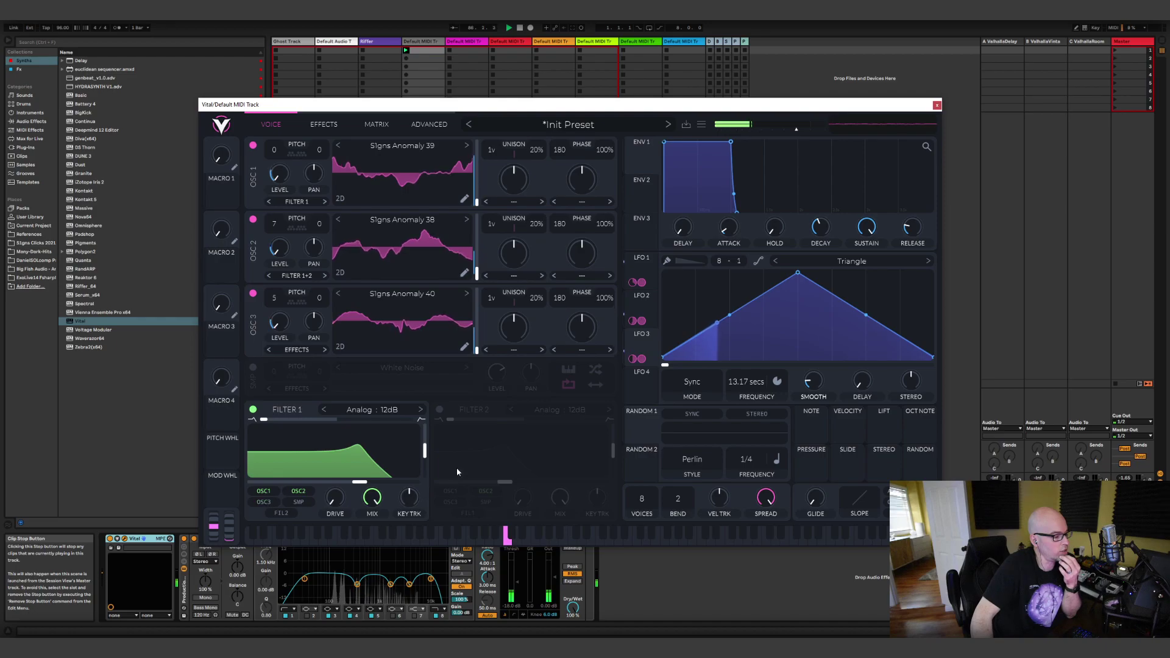
- Enable filter 2, blend it over to high-pass, and set its cutoff to about 50.5 semitones
click(439, 411)
drag(453, 421, 598, 420)
click(564, 410)
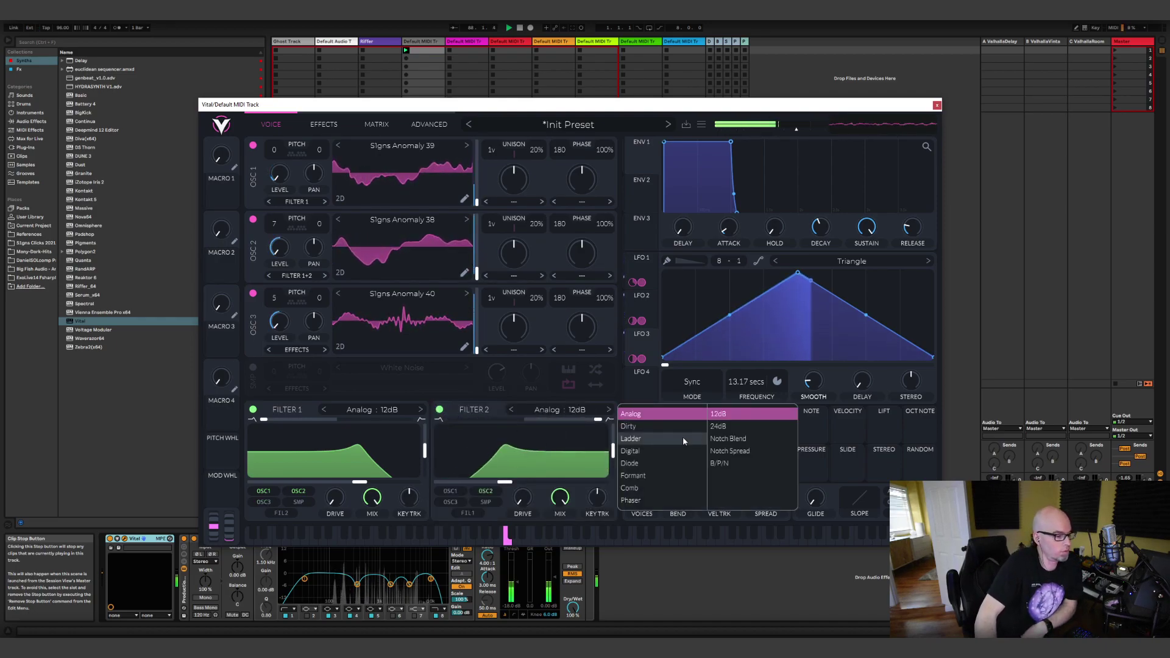
click(505, 481)
drag(505, 482, 581, 484)
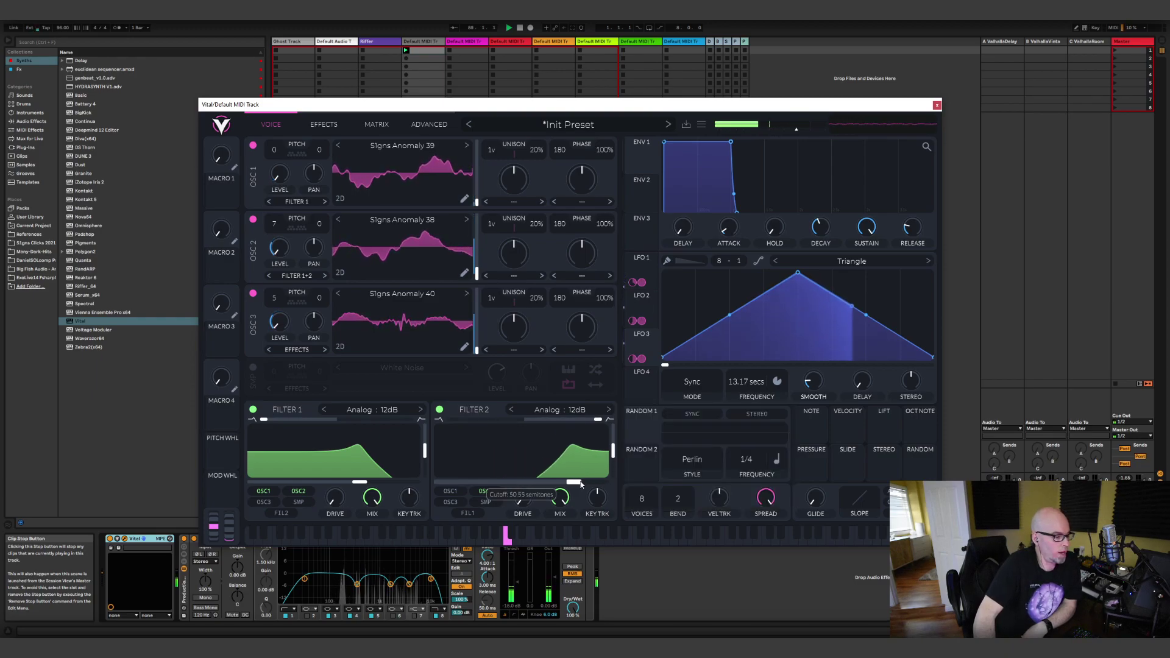
- Modulate filter 1's cutoff with Random 1 running in seconds at 3.482 secs, and lower the base cutoff
drag(360, 482, 351, 484)
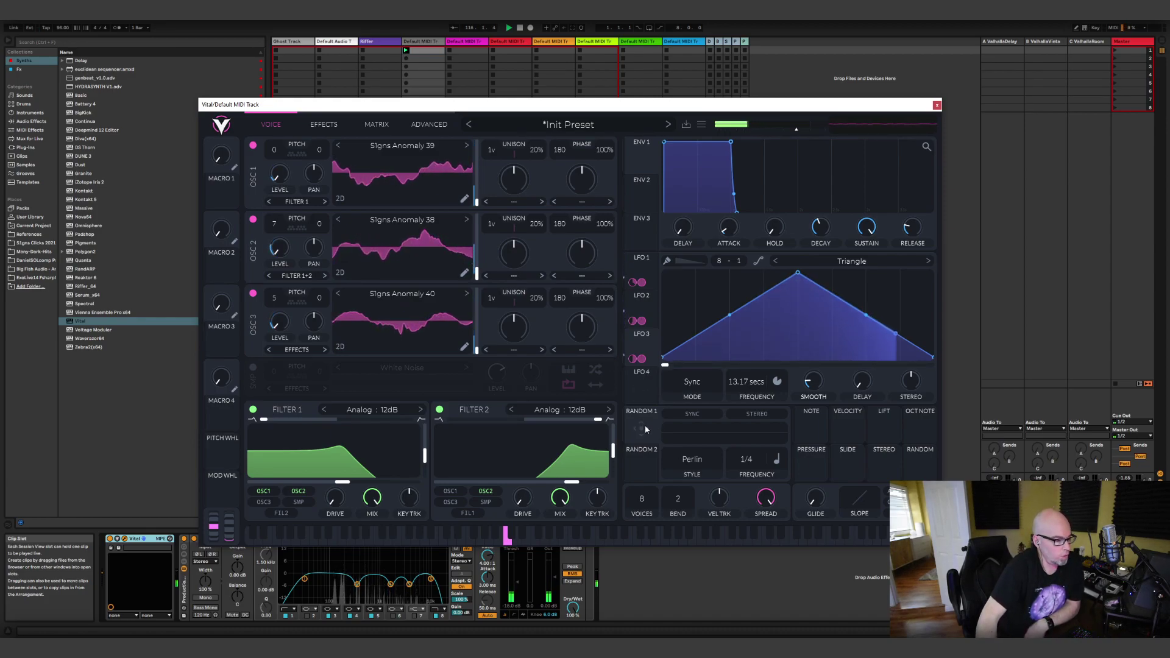
drag(642, 428, 339, 477)
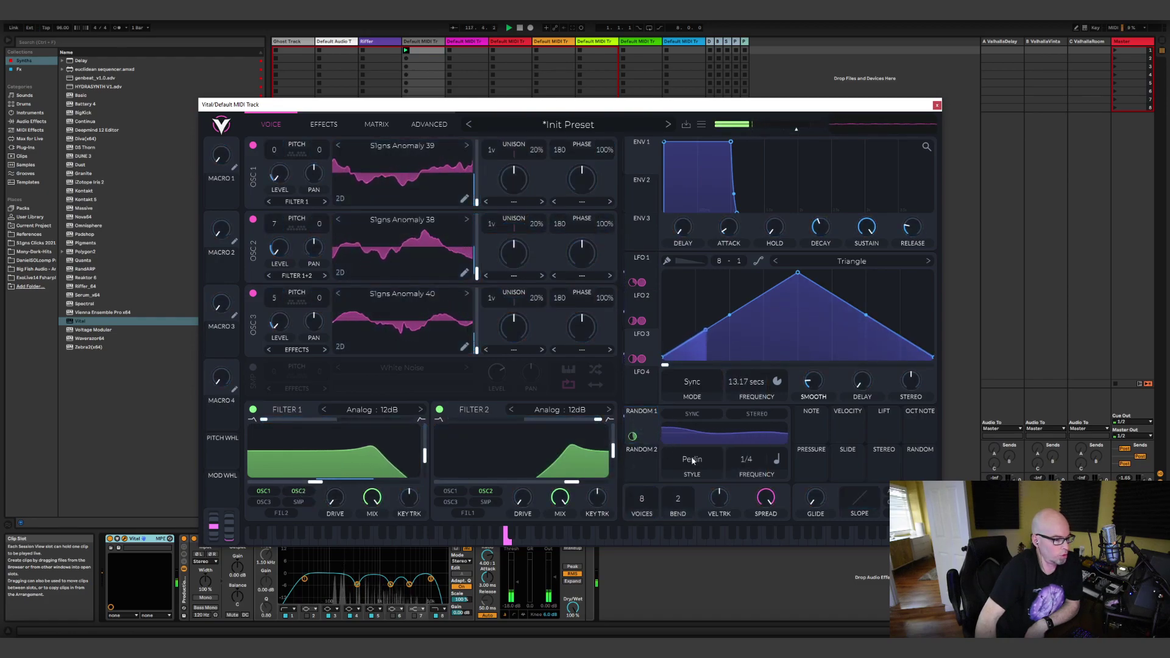
click(777, 460)
click(782, 481)
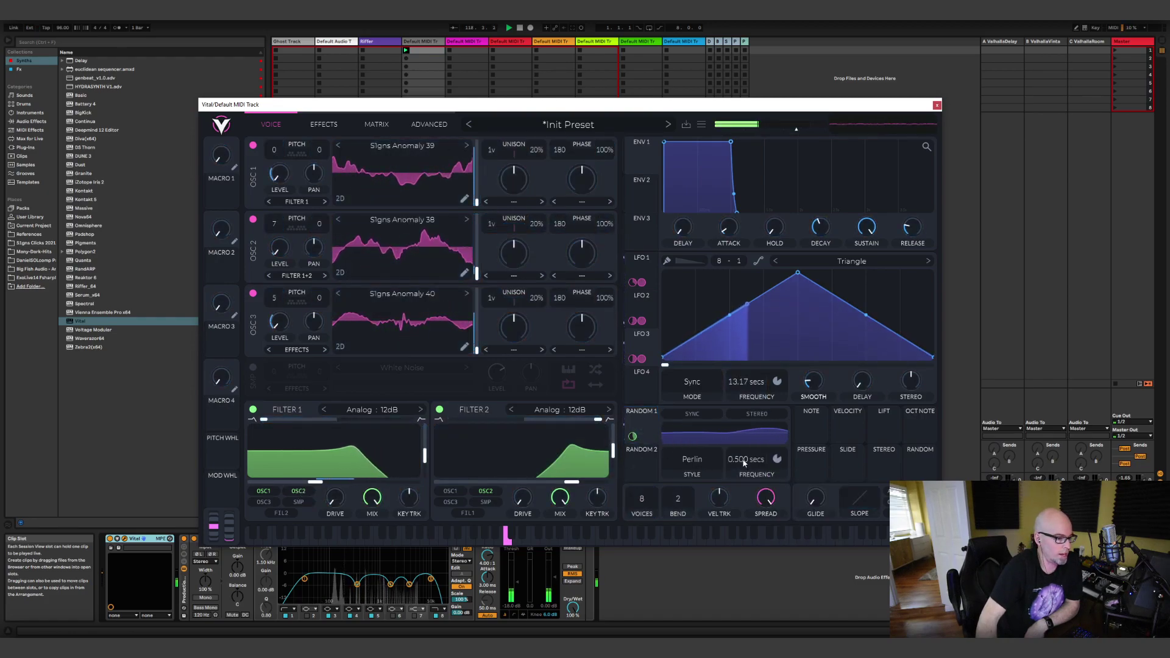
scroll(745, 475, up, 5)
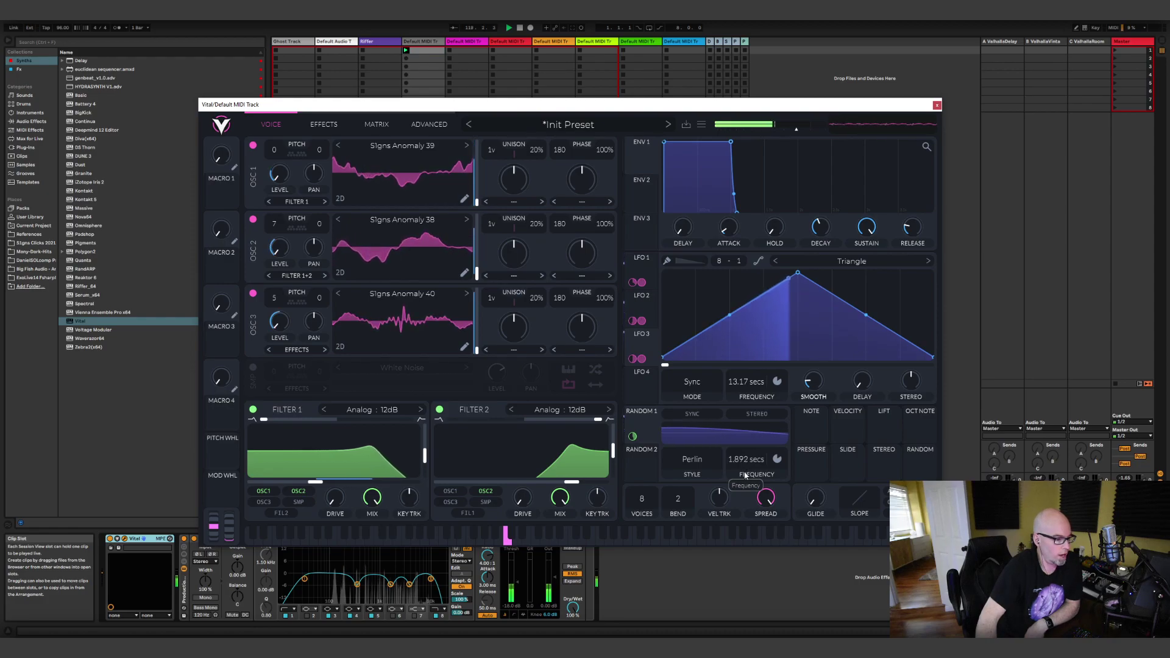
scroll(745, 478, up, 2)
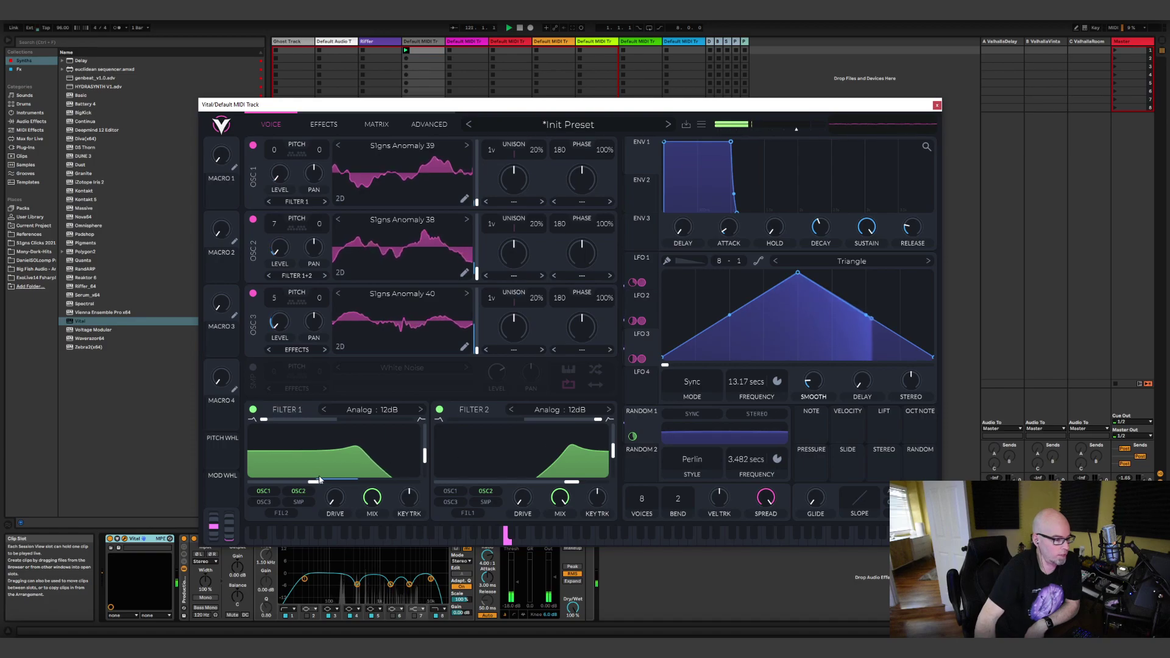
mouse_move(334, 472)
drag(334, 470, 286, 489)
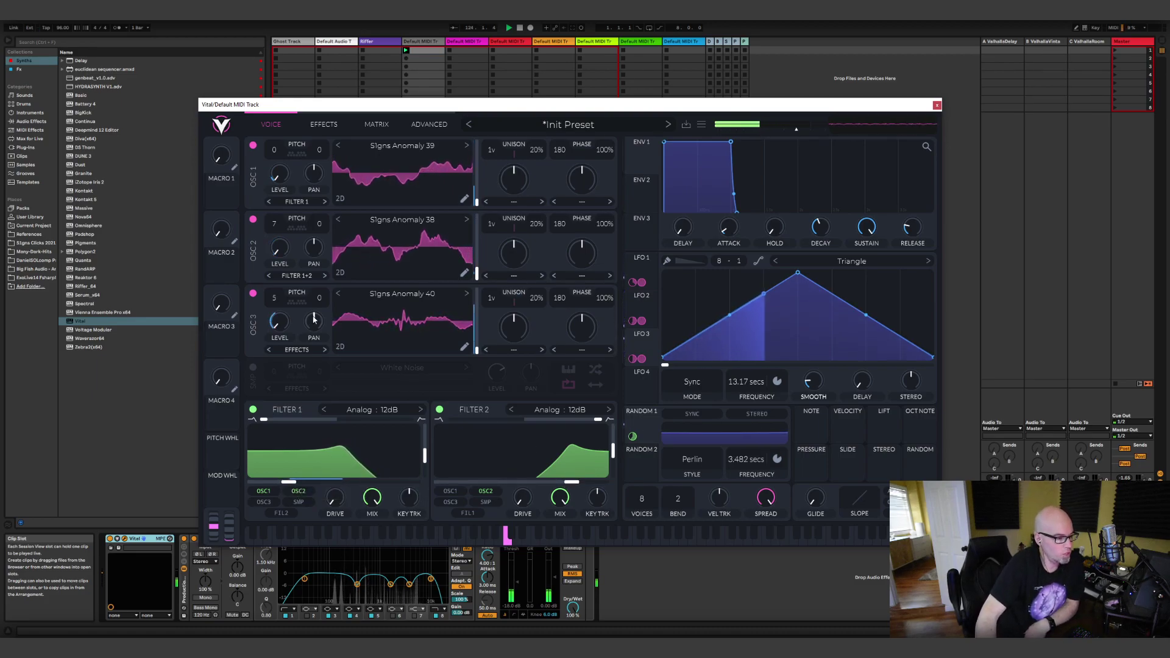
- Lower filter 2's cutoff and modulate it with the Stereo source, adjusting the modulation amount
drag(573, 482, 583, 486)
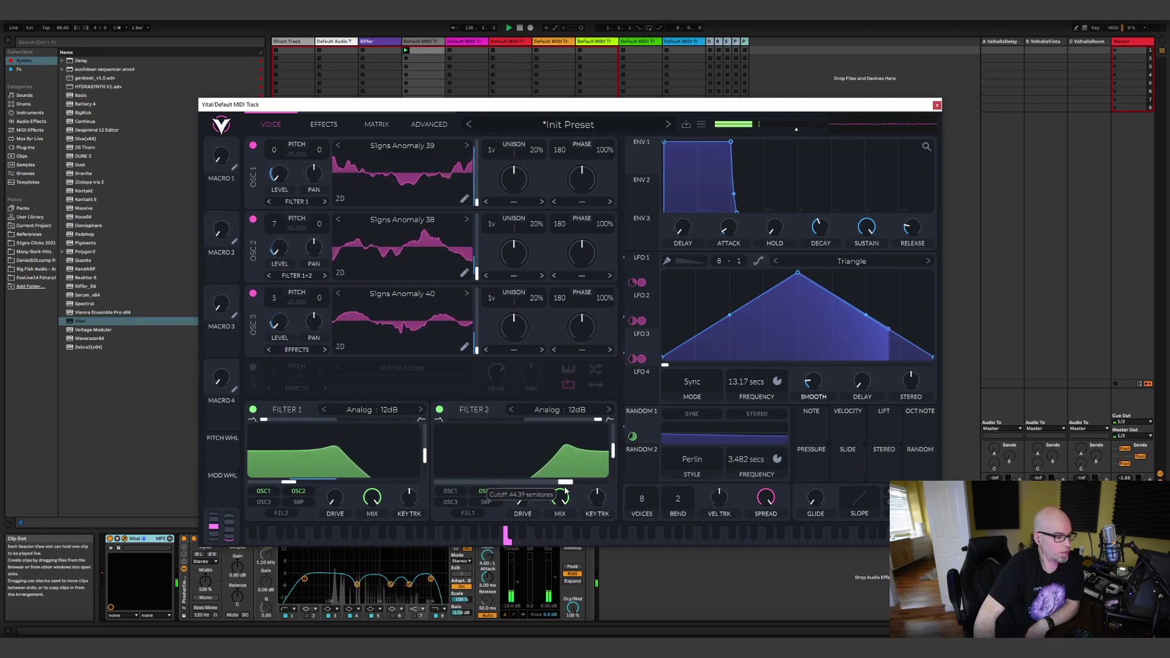
drag(887, 470, 564, 481)
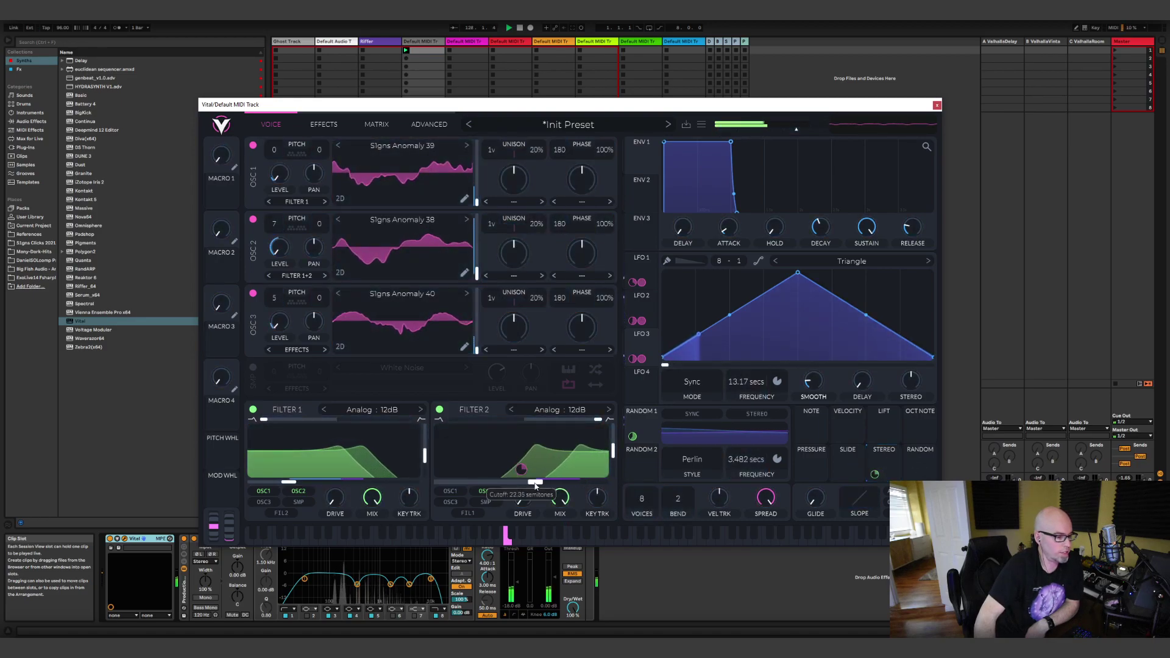
drag(521, 469, 521, 461)
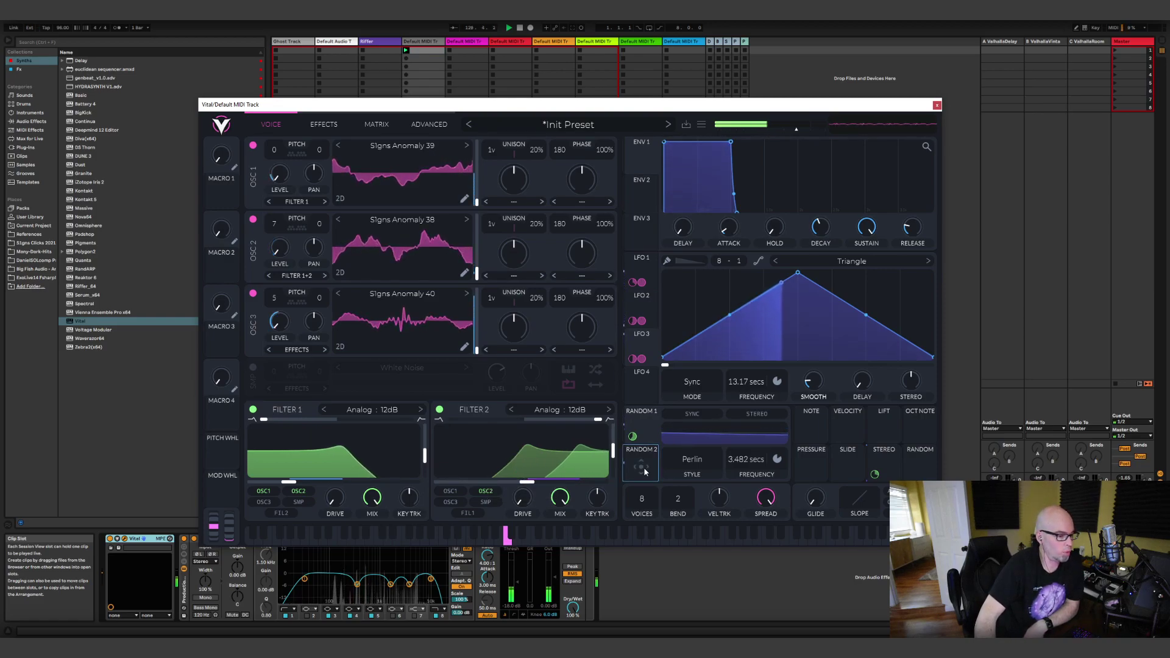
- Add Random 2 as a modulator of filter 2's cutoff and readjust the base cutoff to about 22 semitones
drag(645, 471, 521, 471)
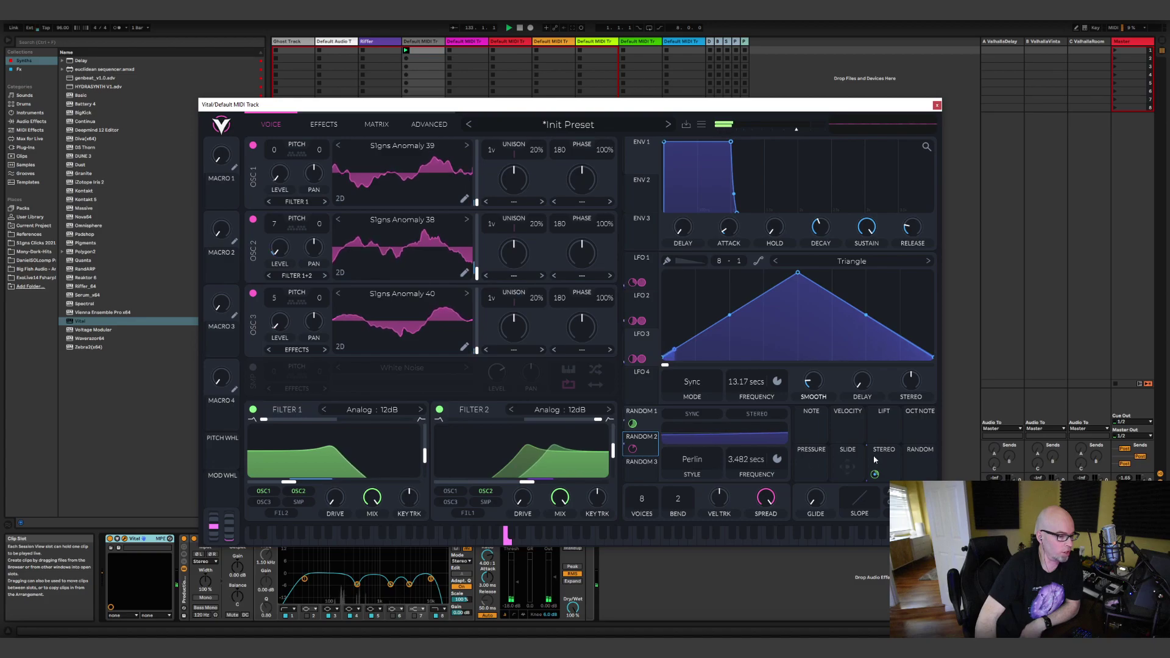
mouse_move(532, 482)
mouse_down()
mouse_move(522, 485)
mouse_move(554, 478)
mouse_up()
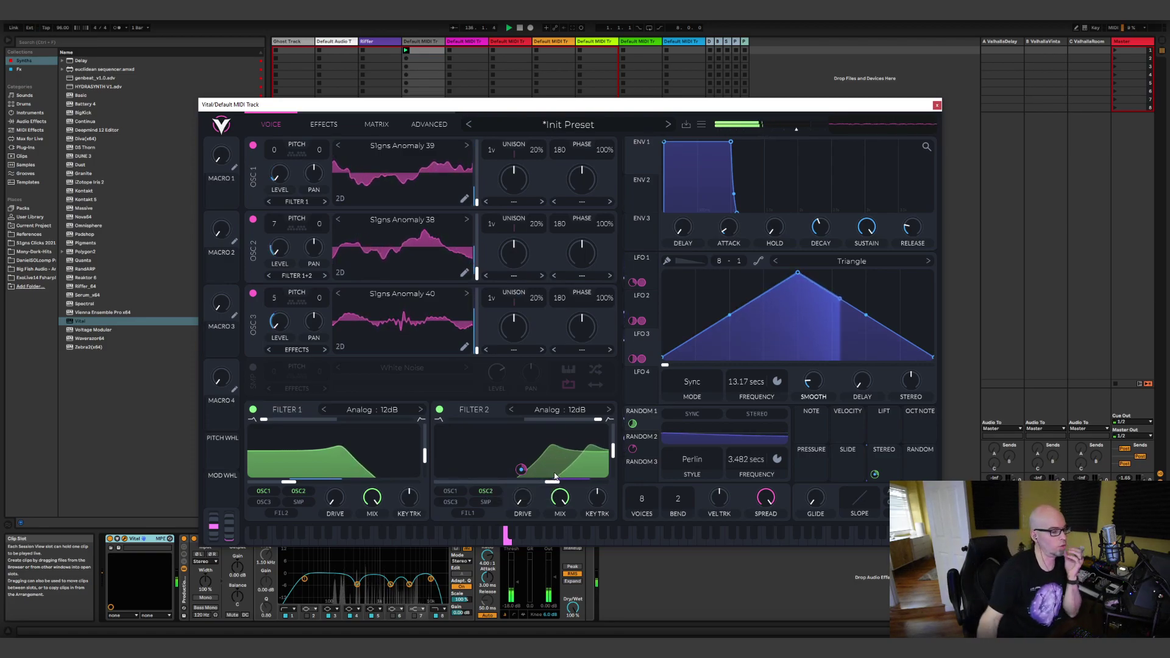
drag(555, 476, 536, 495)
- Switch Random 2's frequency to seconds and set it to 3.482 secs
click(642, 448)
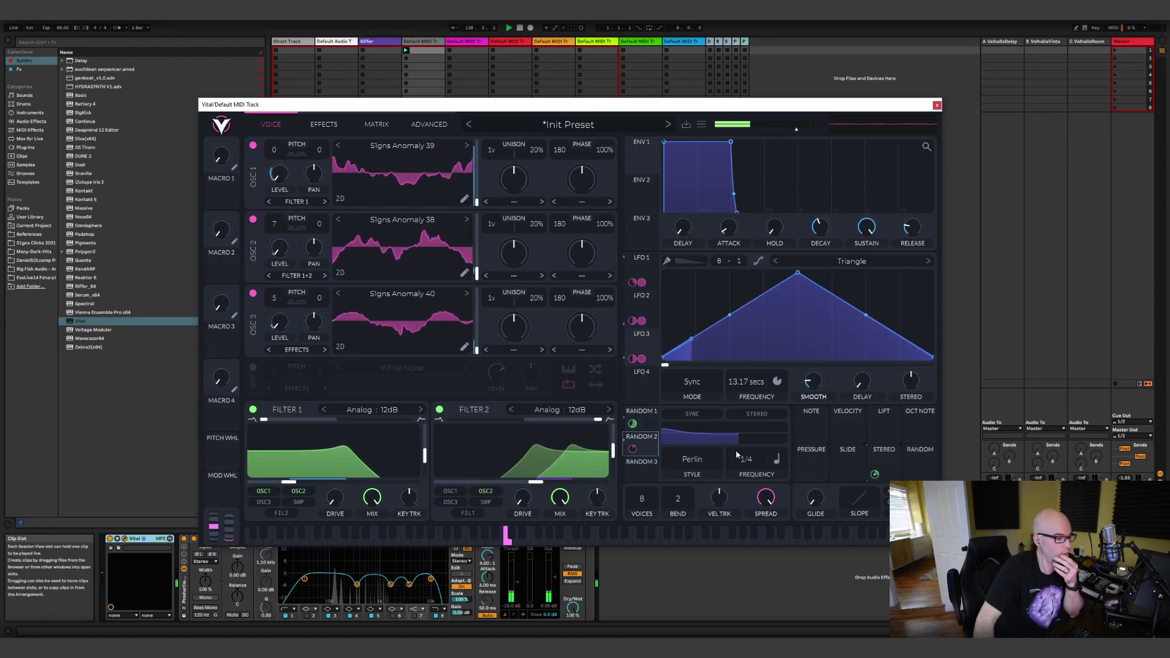
click(776, 459)
click(787, 478)
drag(745, 467, 745, 483)
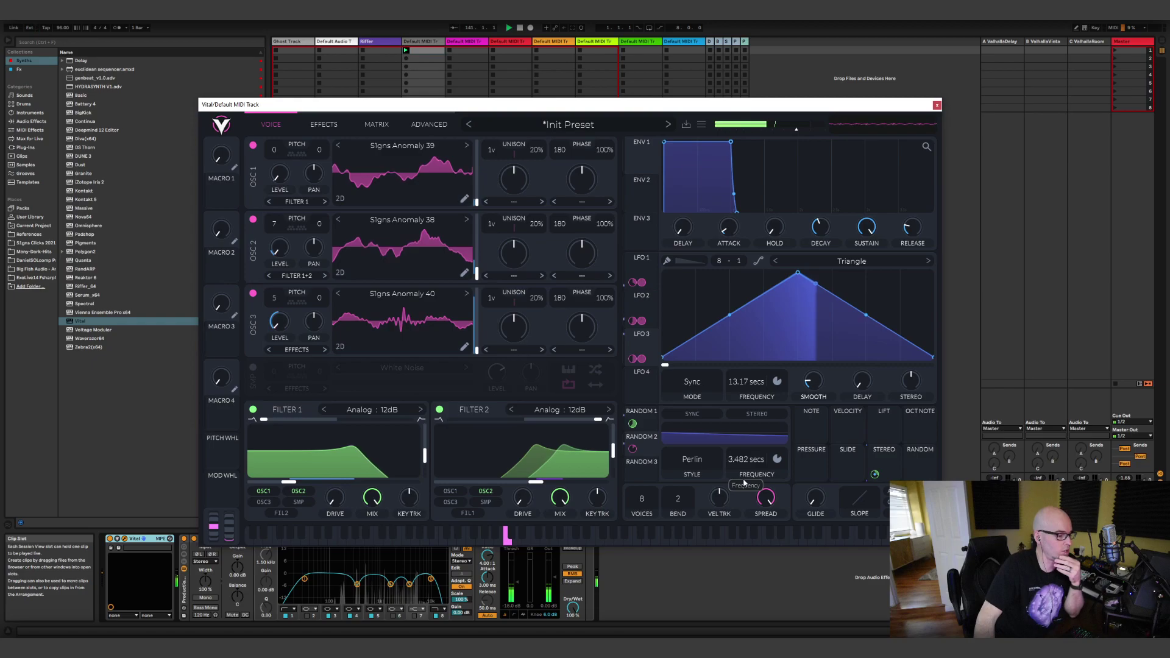
- Try the Analog 24dB type on filter 1 and restore Analog 12dB
click(421, 409)
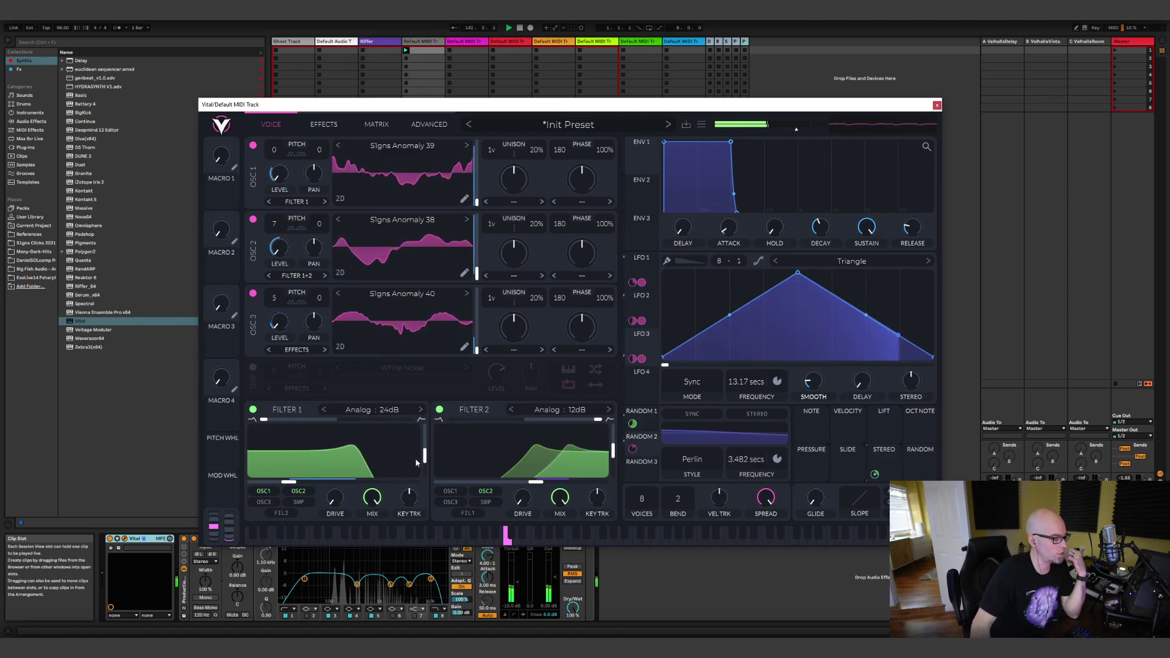
click(324, 410)
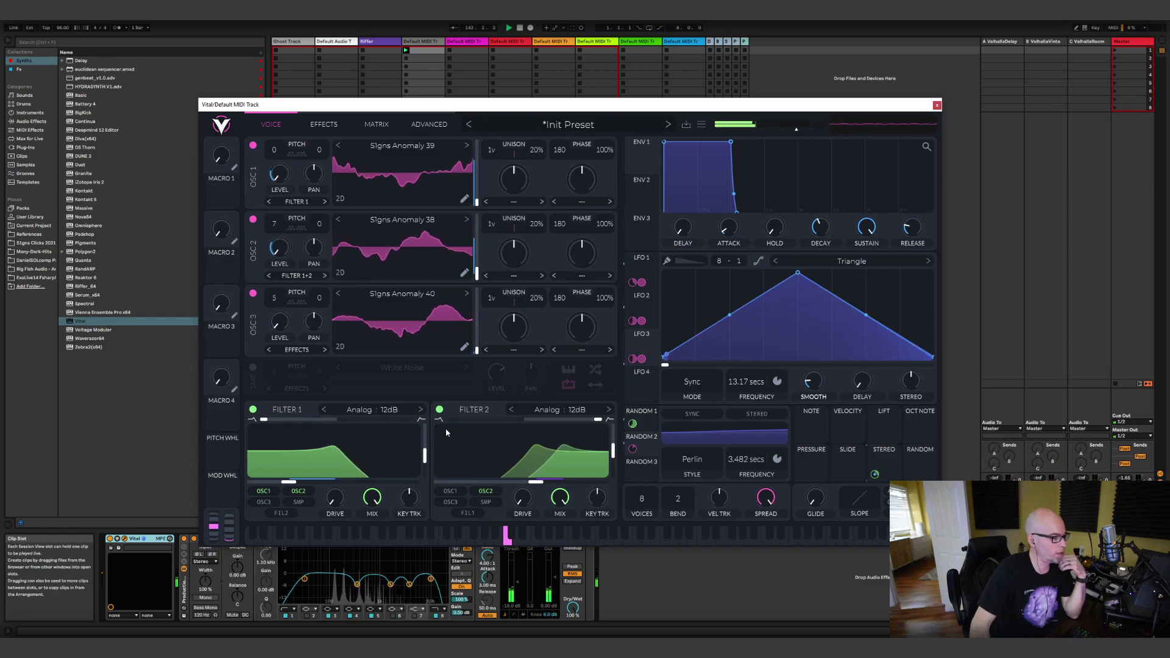
- Audition the Comb type on filter 2 and settle on Phaser: Positive
click(561, 415)
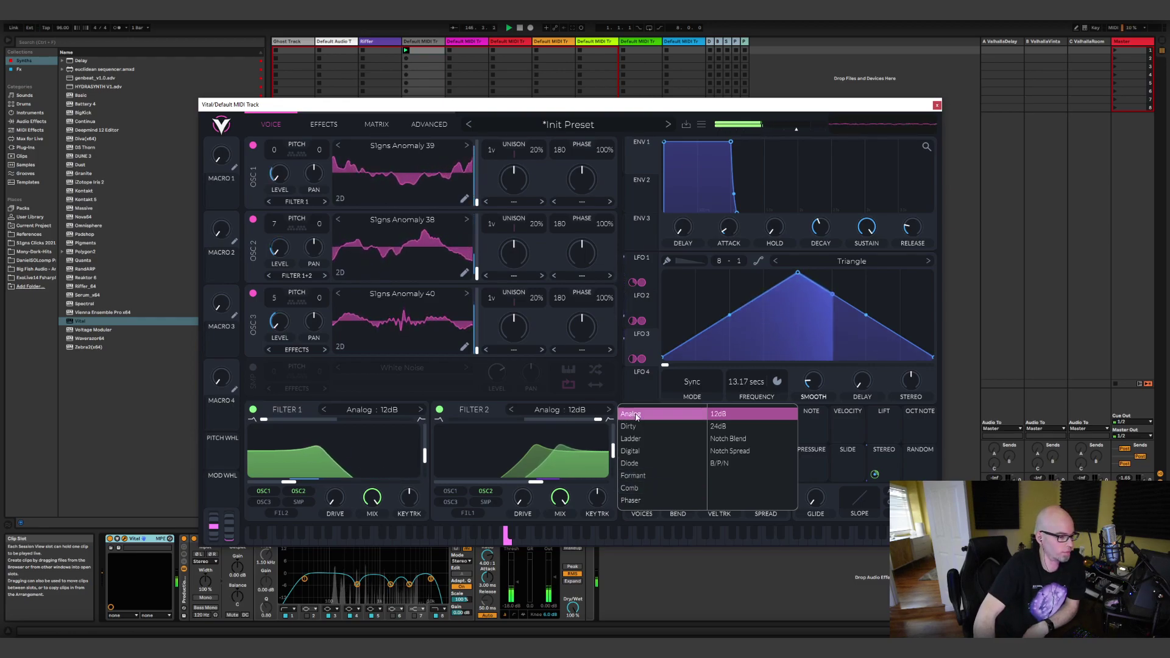
click(662, 487)
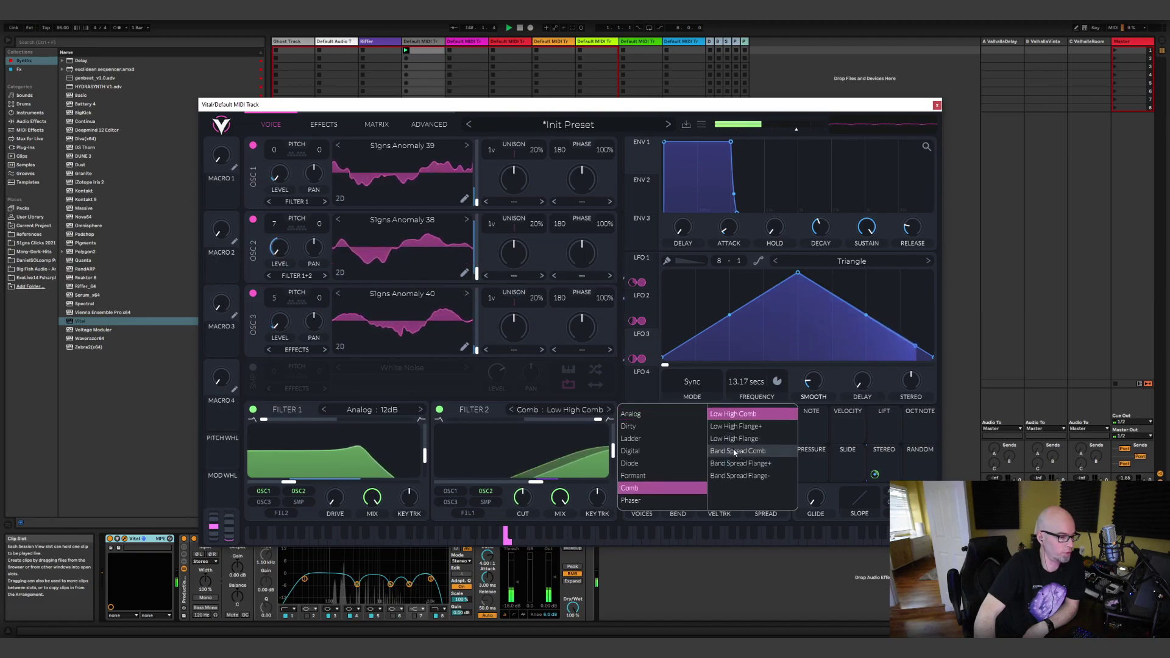
click(634, 500)
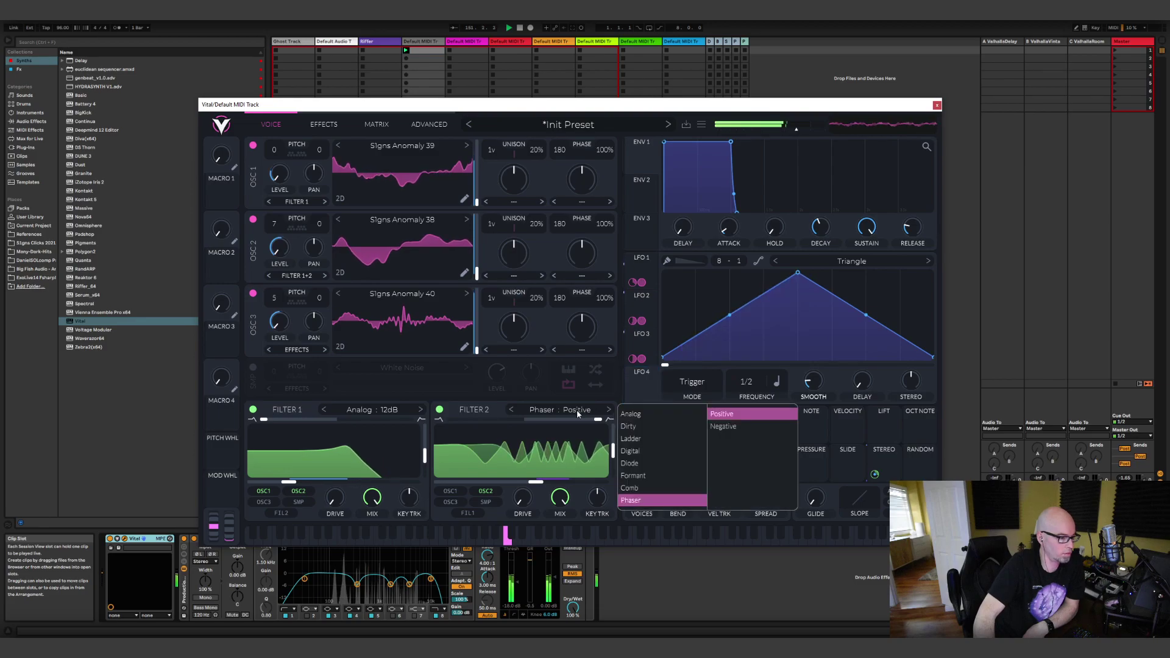
click(535, 487)
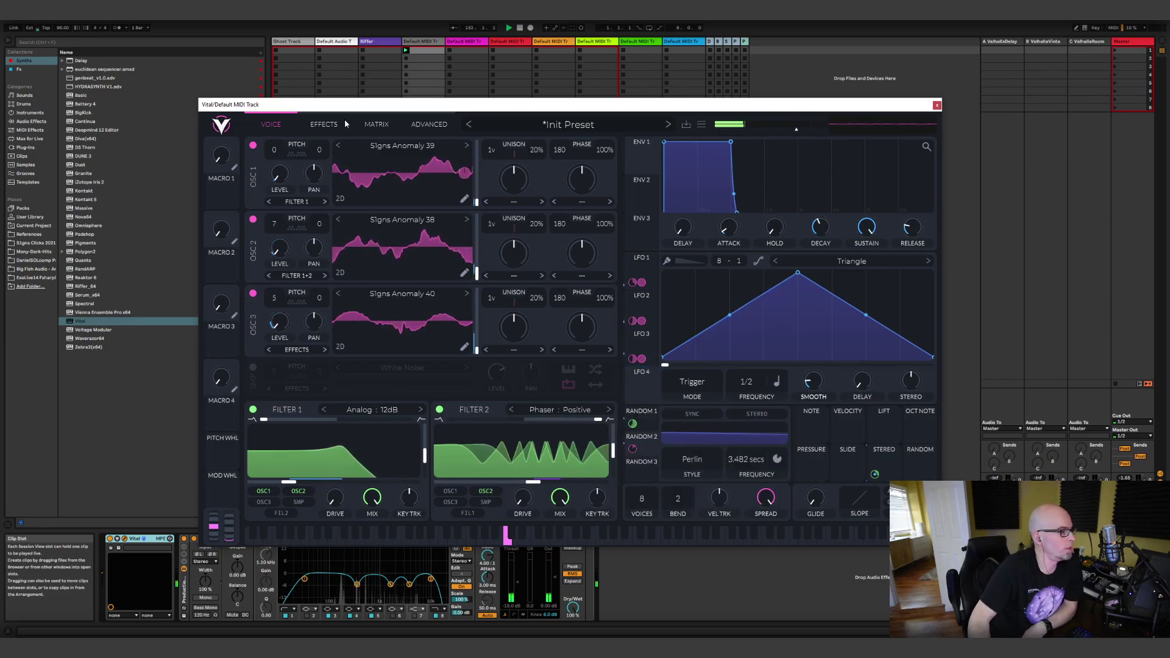
- Enable the Multiband Compressor and a Ping Pong Delay with its first 1/8 time set to Tempo Dotted
click(326, 124)
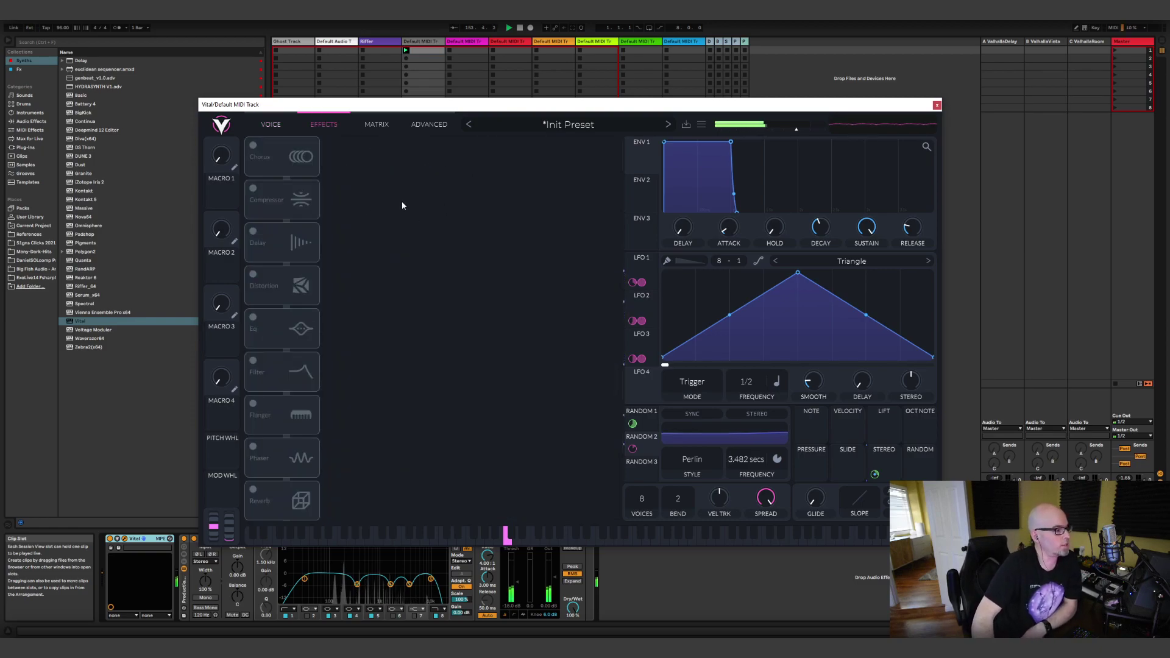
click(253, 189)
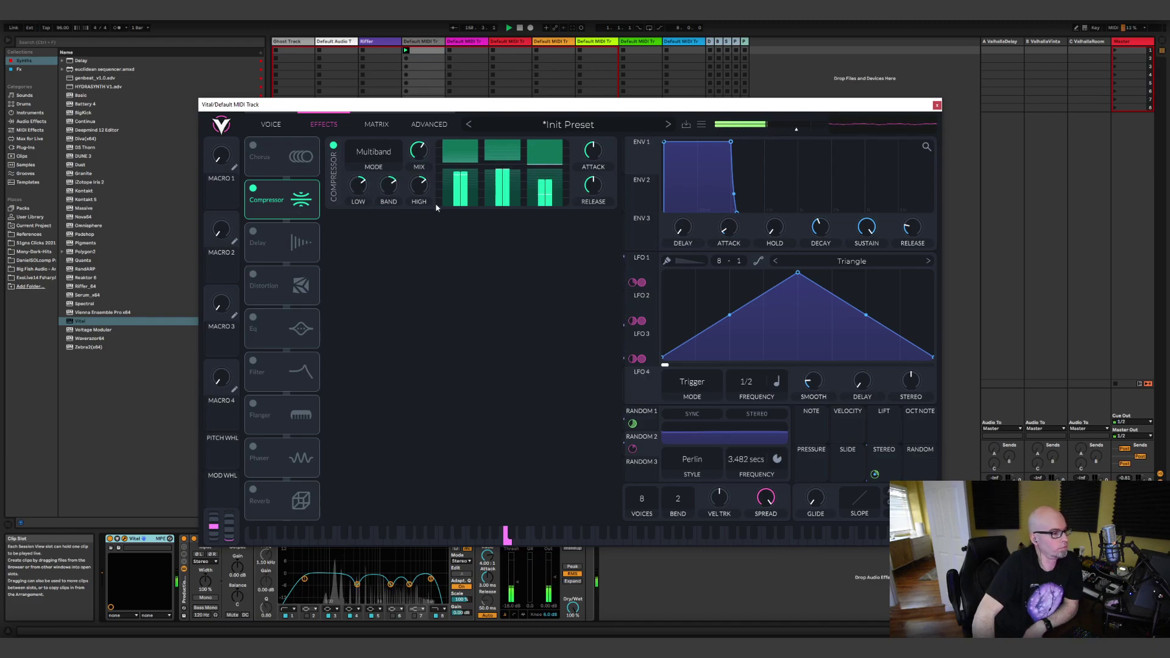
click(253, 232)
click(388, 262)
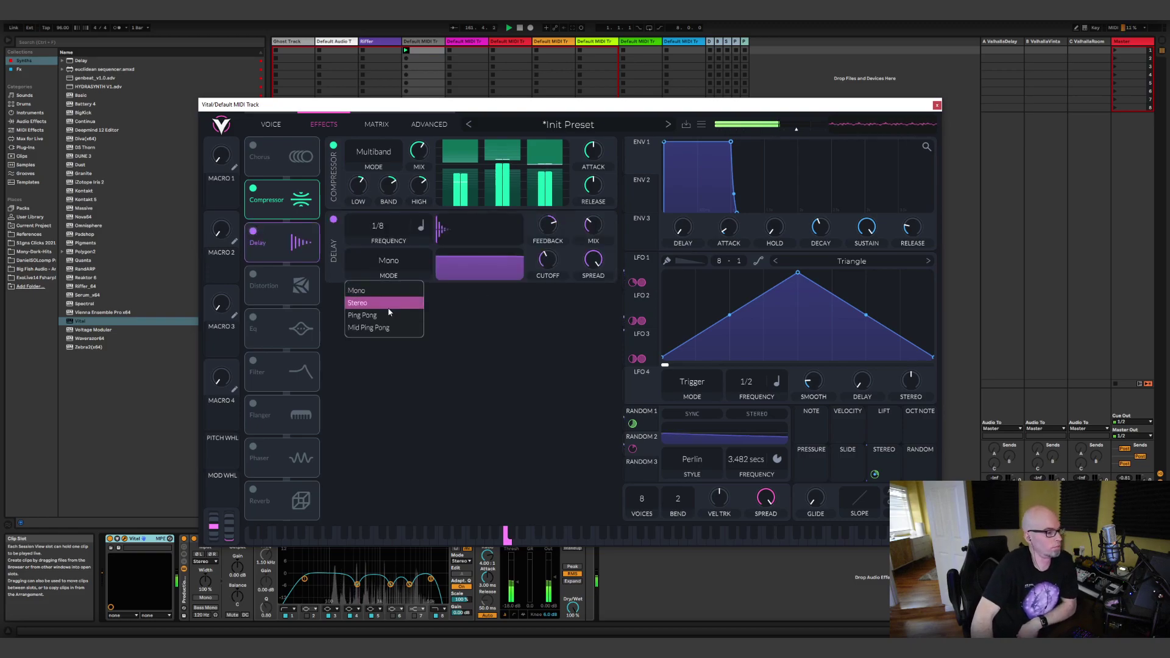
click(385, 316)
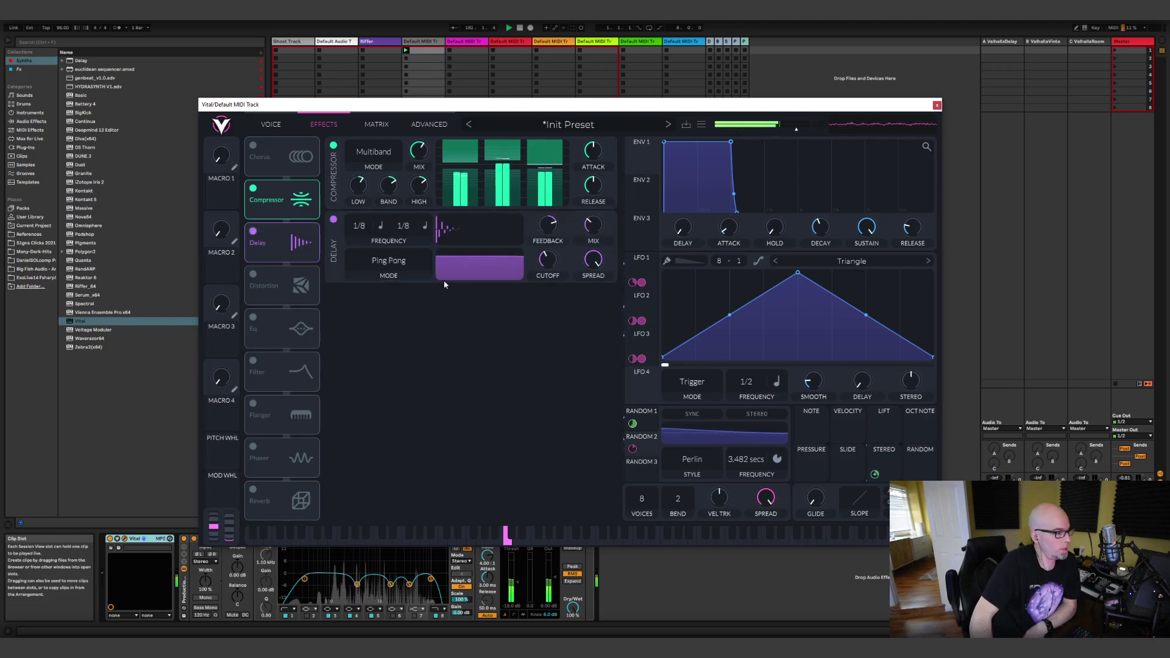
click(381, 227)
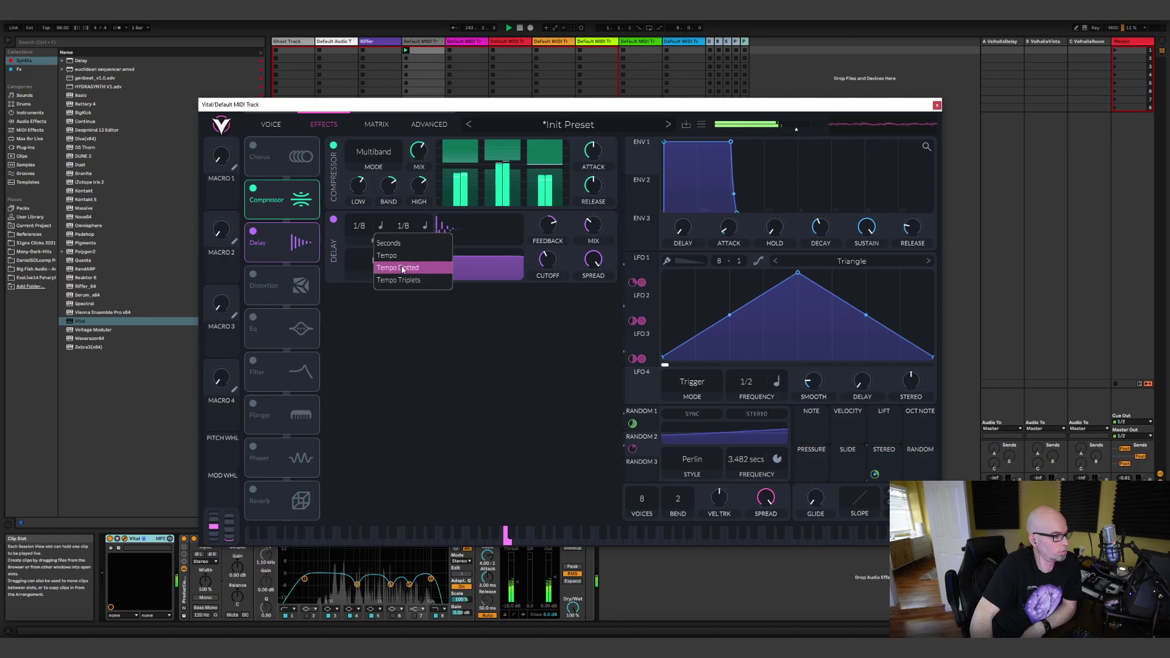
click(427, 268)
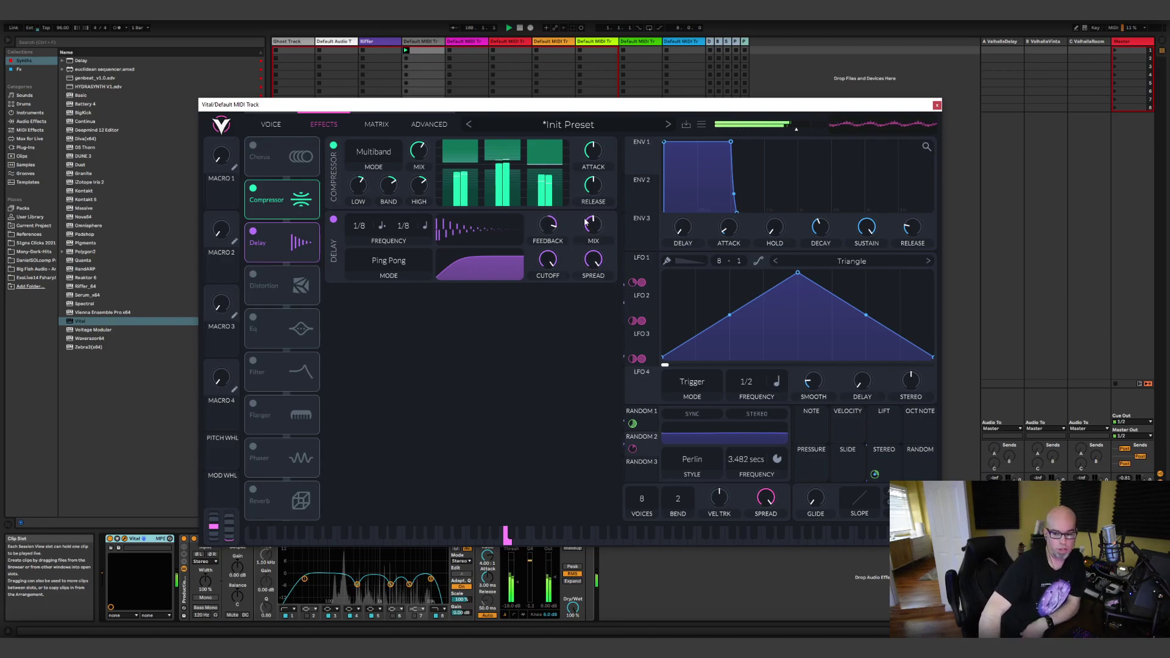
- Enable the Reverb, reduce its low-shelf gain with the low cutoff at about 6.4 semitones, and return to the oscillator and filter page
click(254, 490)
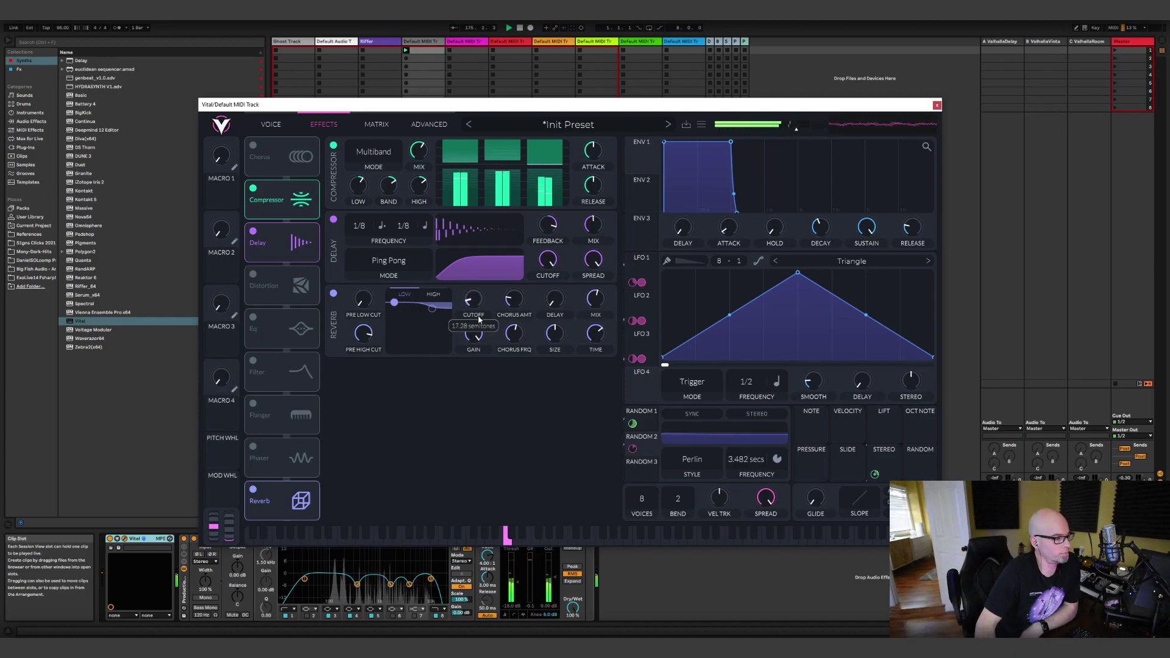
drag(479, 312, 476, 327)
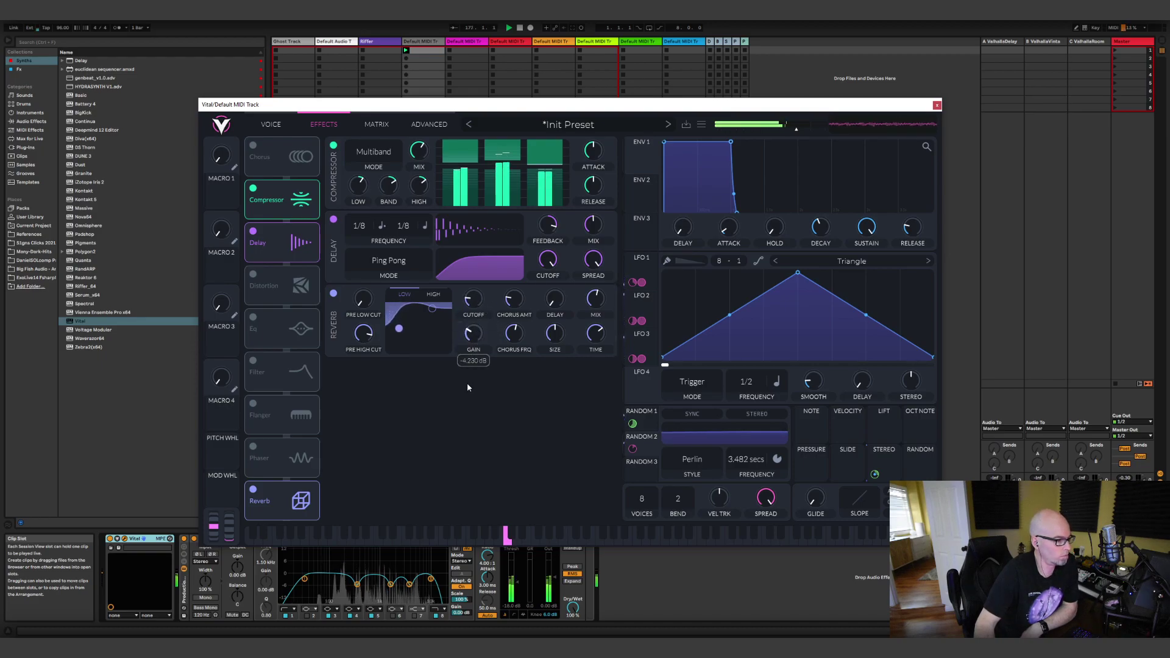
mouse_move(474, 307)
mouse_down()
mouse_move(474, 329)
mouse_move(472, 303)
mouse_up()
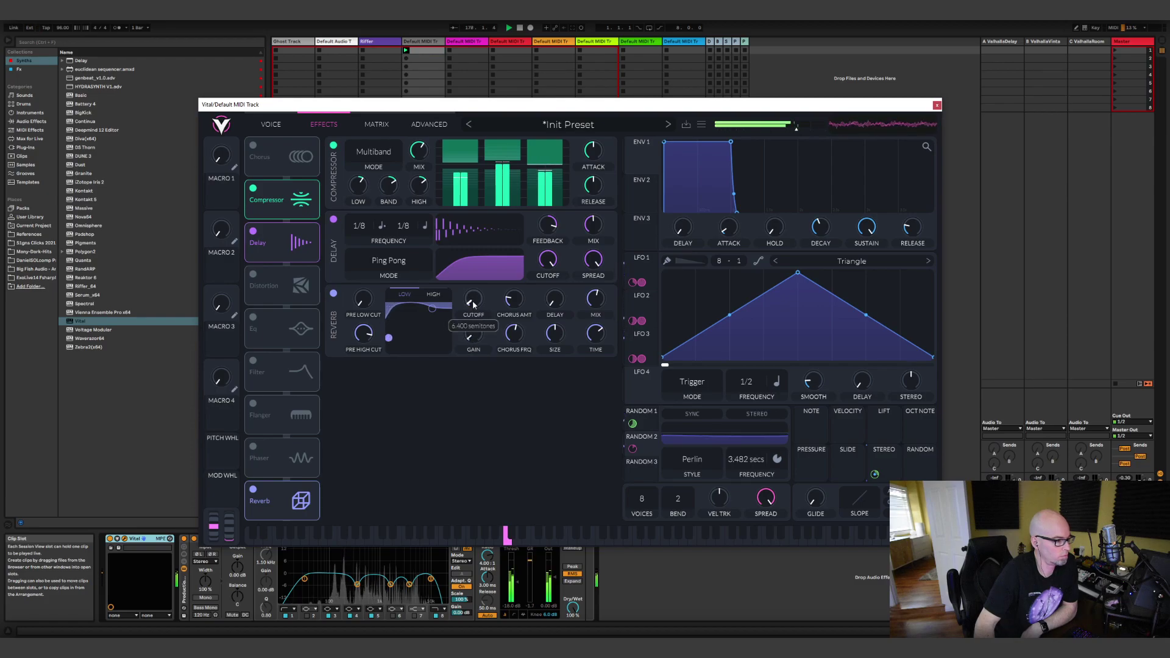
click(274, 125)
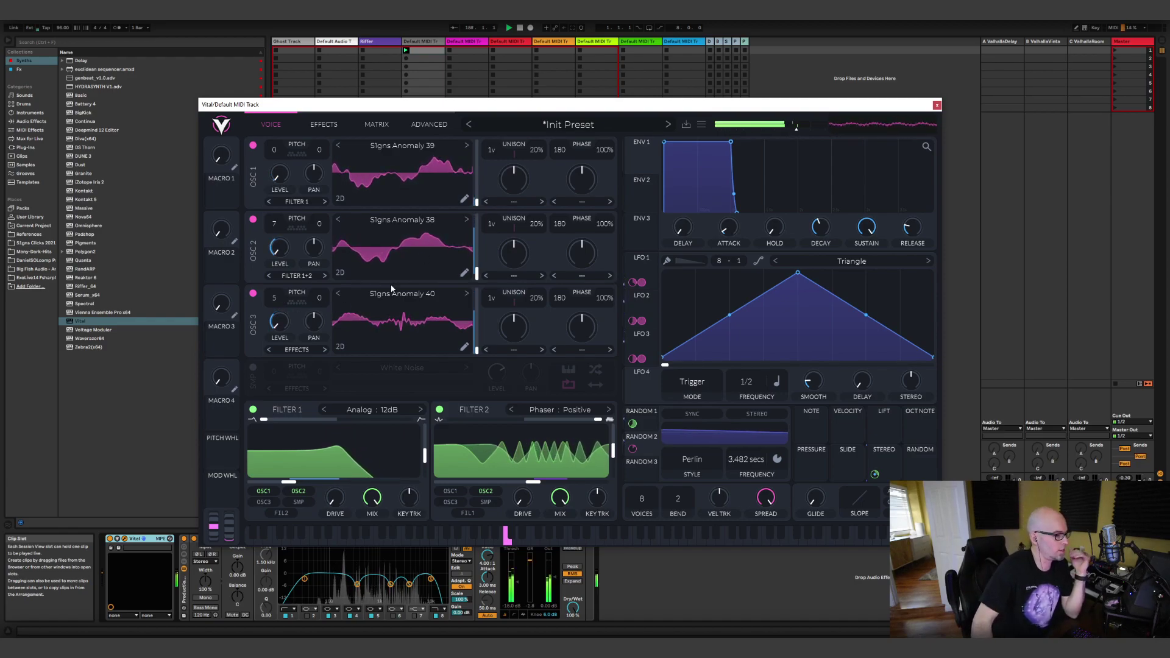
- Set oscillator 3's transpose to 0 and switch Random 3 to the Sample & Hold style
drag(276, 299, 281, 332)
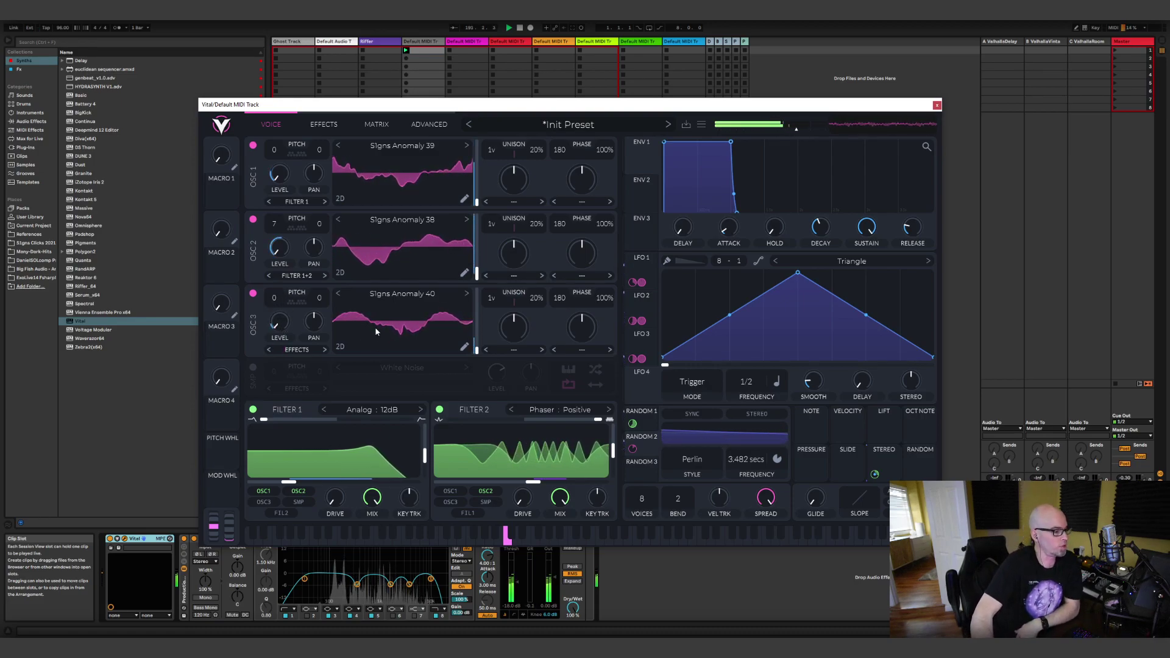
click(640, 464)
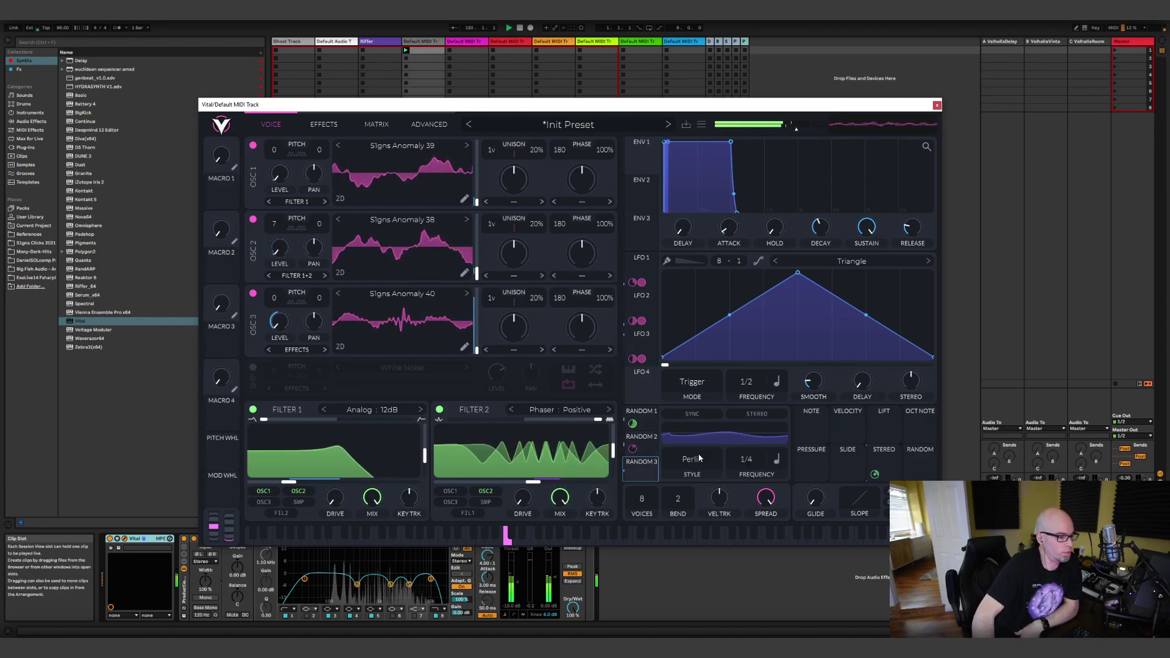
click(695, 459)
click(685, 503)
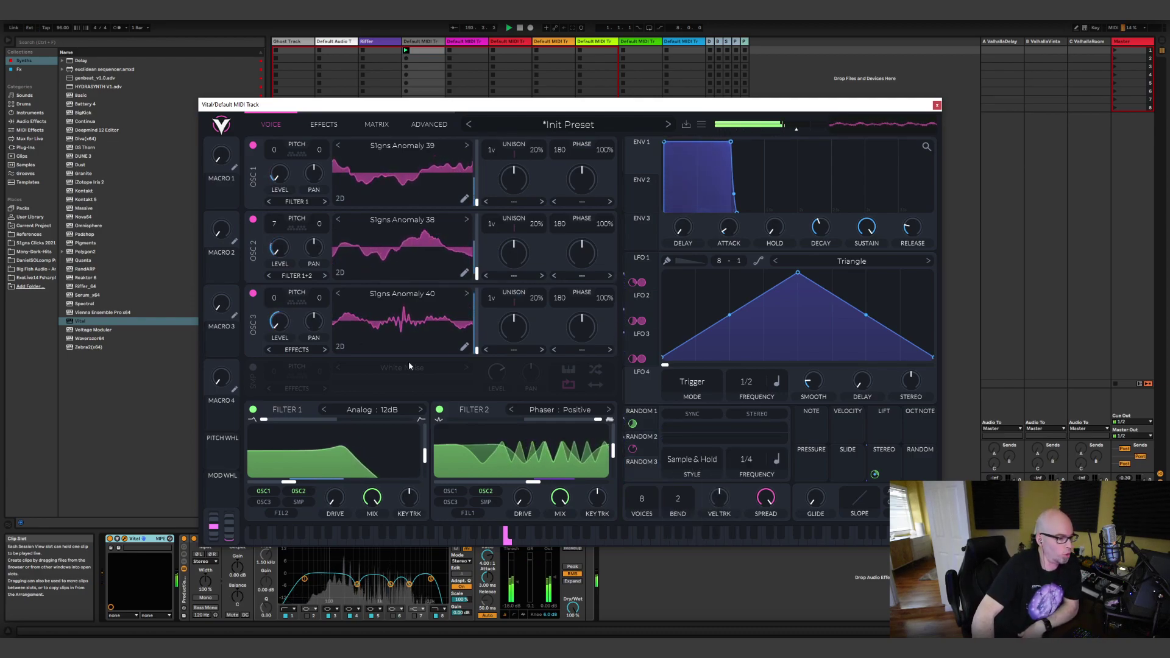
- Set oscillator 3's transpose snap to the C minor scale notes C, D, D#, F, G, G# and A#
click(298, 305)
click(262, 351)
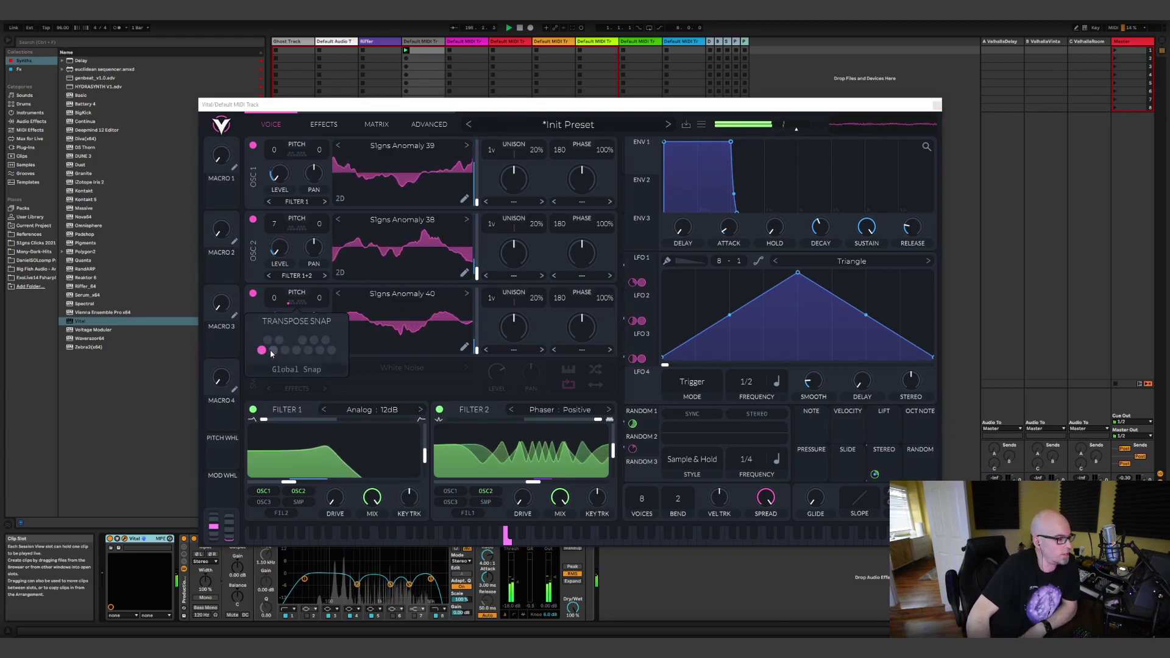
click(273, 349)
click(279, 340)
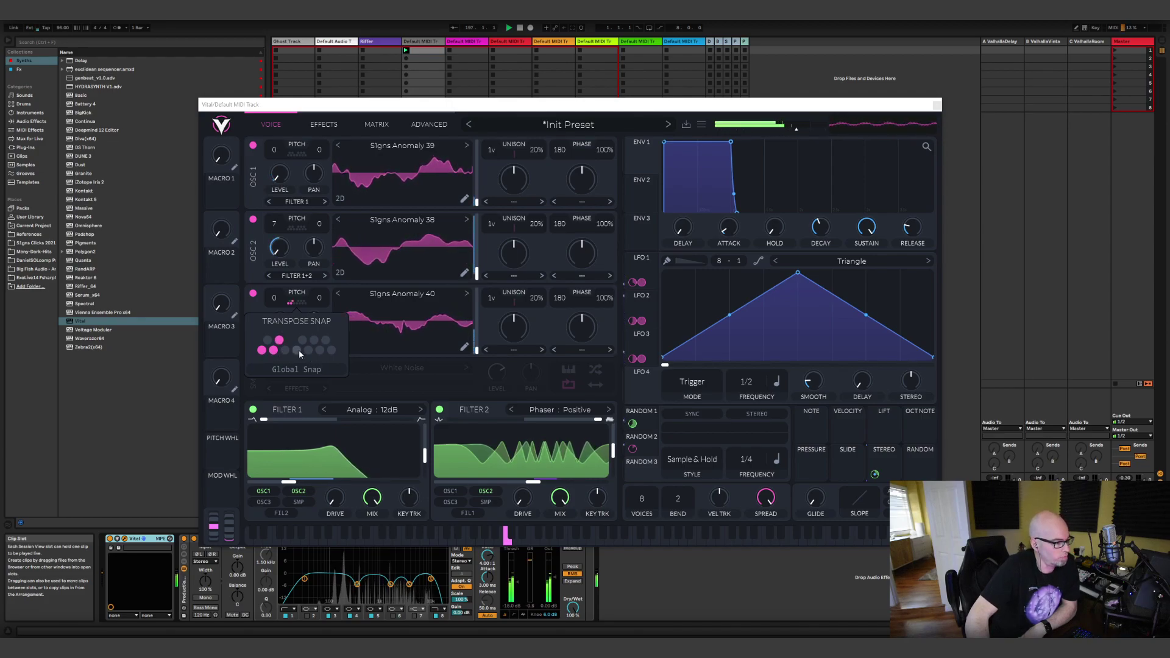
click(298, 349)
click(308, 350)
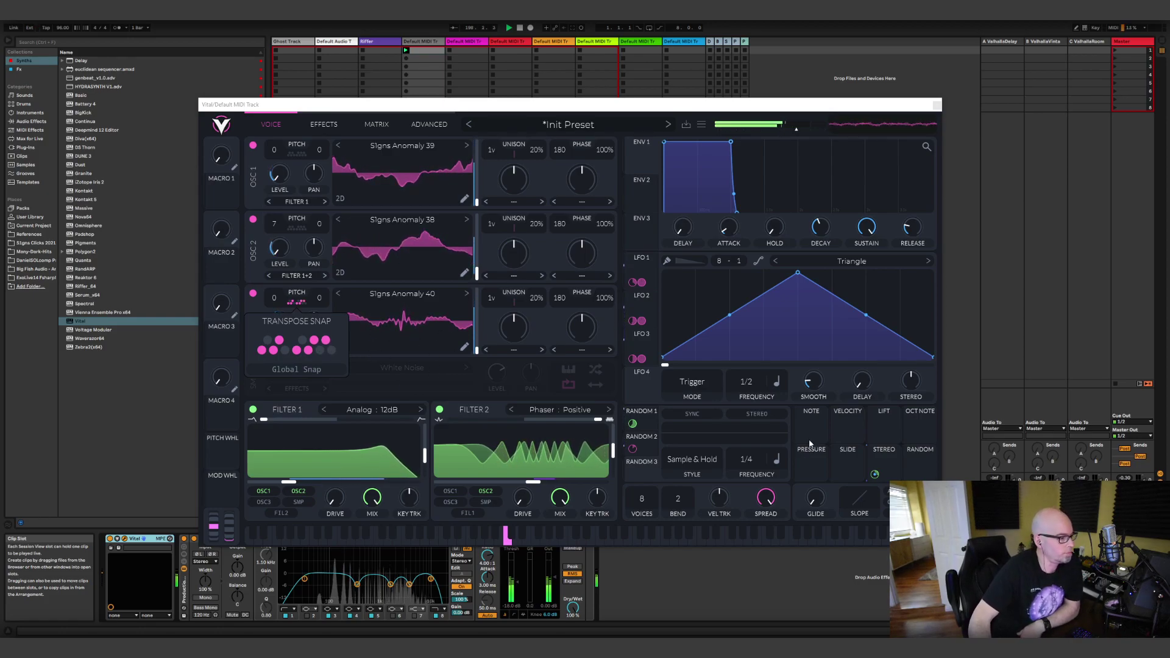
- Set Random 3's tempo-synced frequency to 1/8 and assign it to modulate oscillator 3's transpose
click(776, 459)
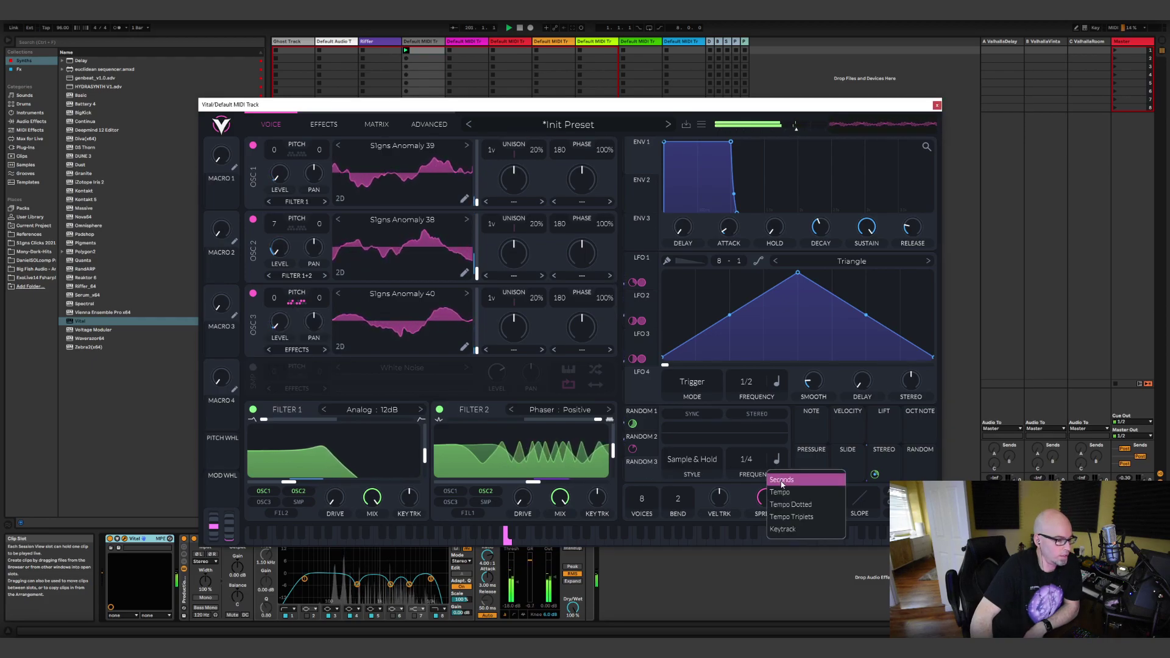
click(750, 465)
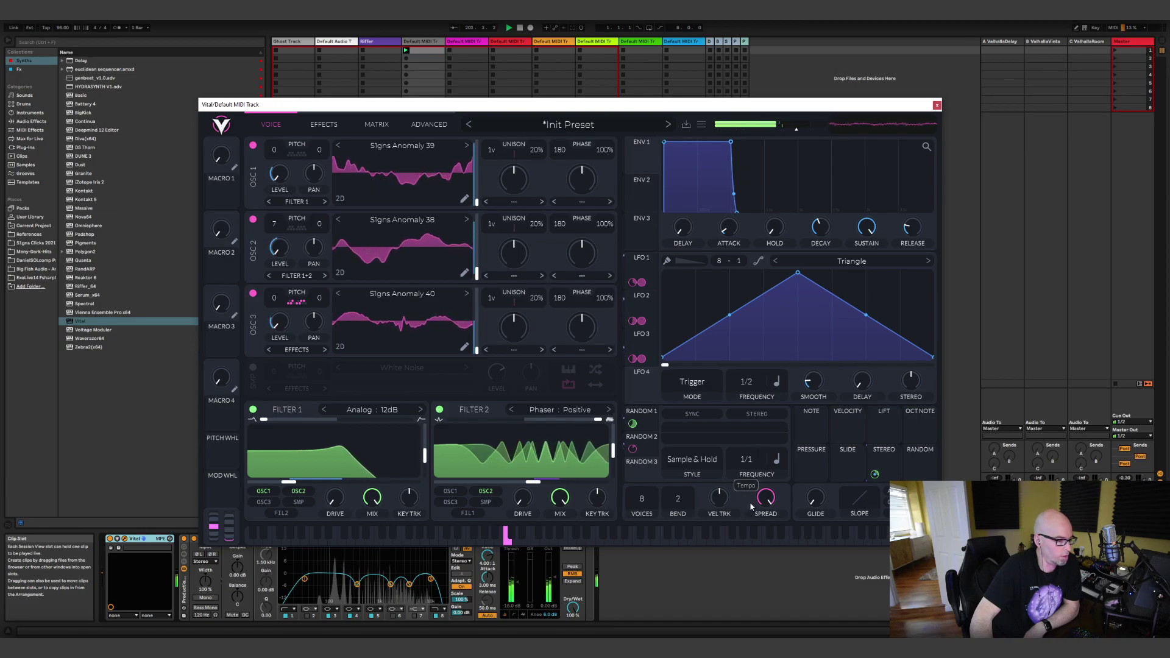
drag(624, 475, 274, 298)
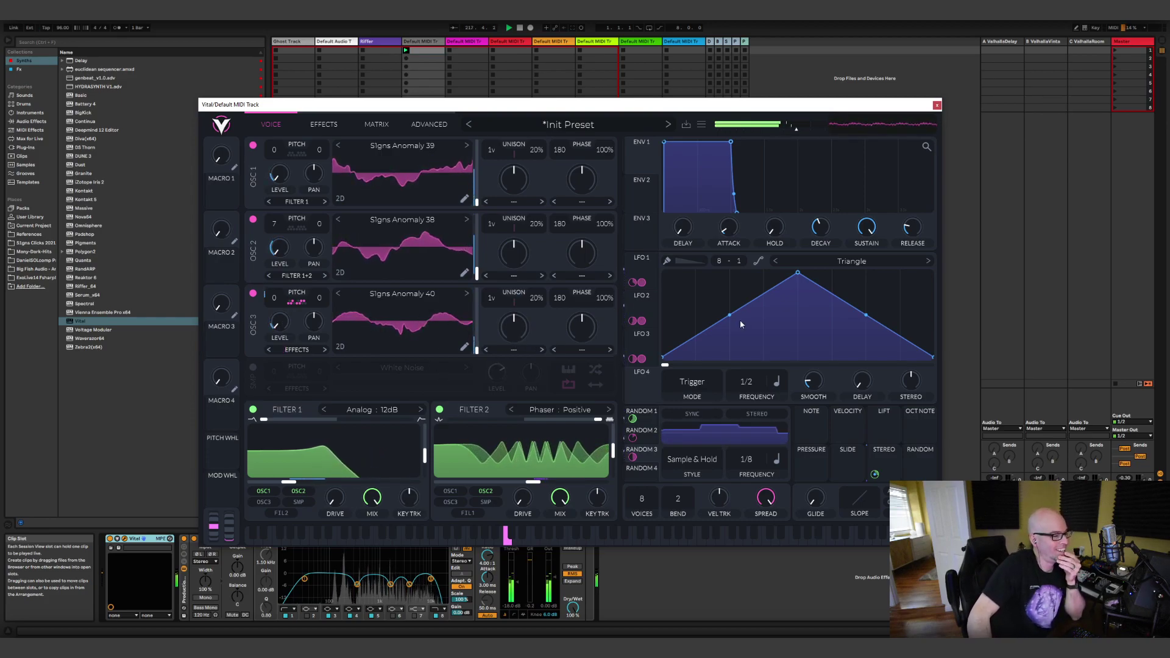
- Set the slow synced LFOs that modulate the oscillators to the factory Sin shape
click(650, 345)
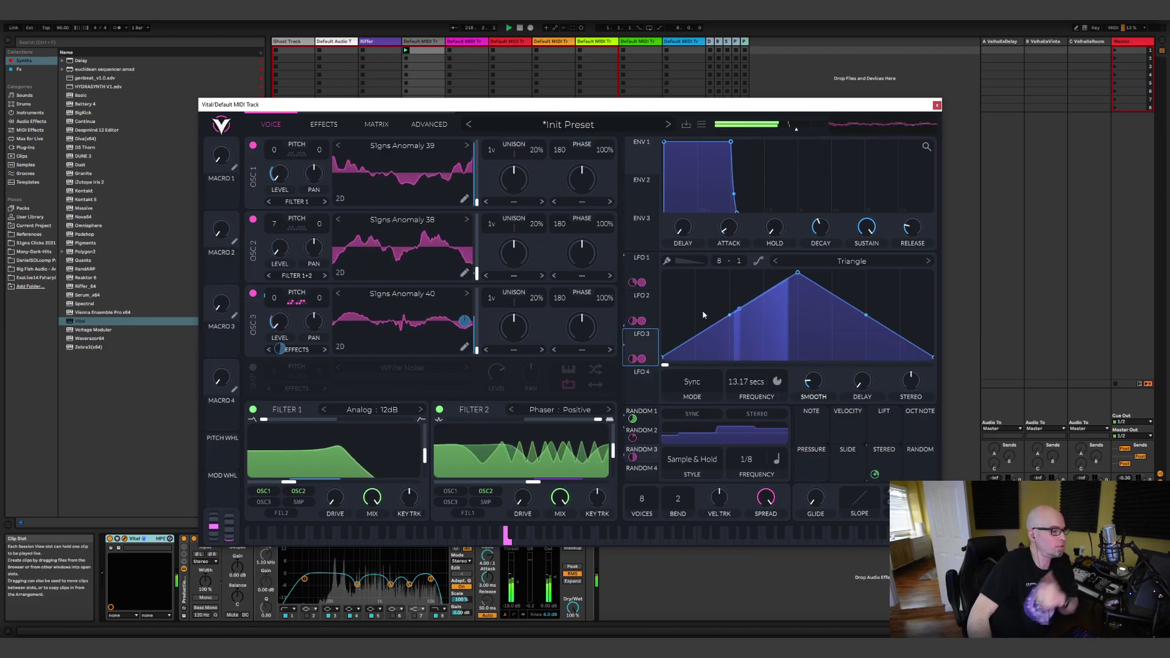
click(851, 261)
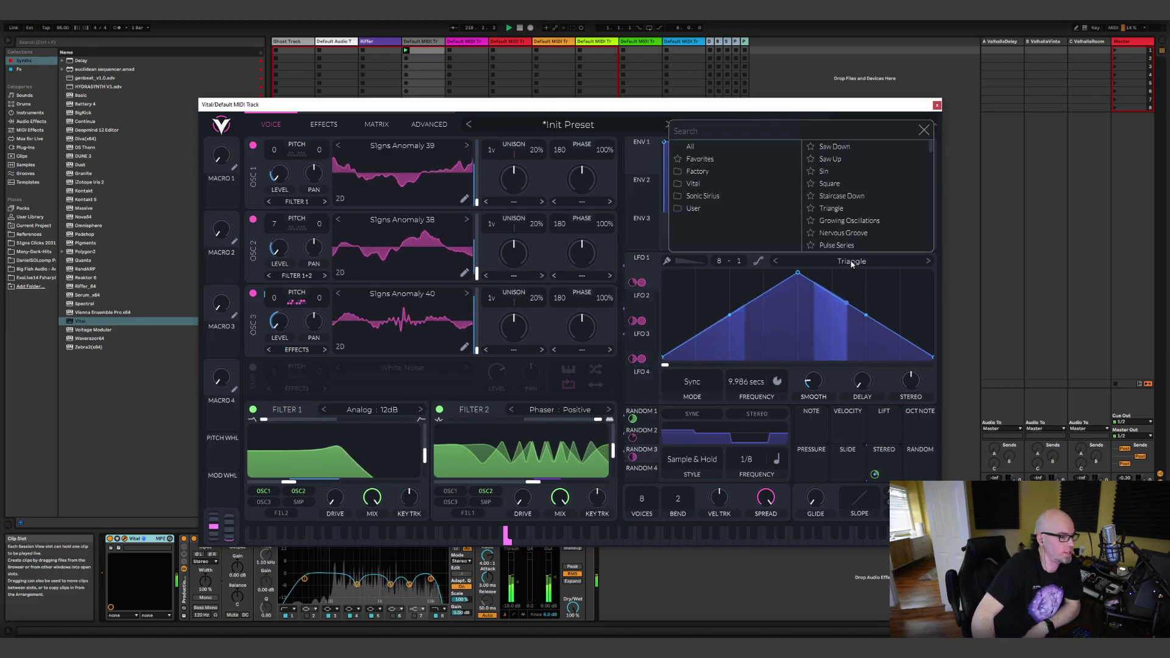
click(826, 171)
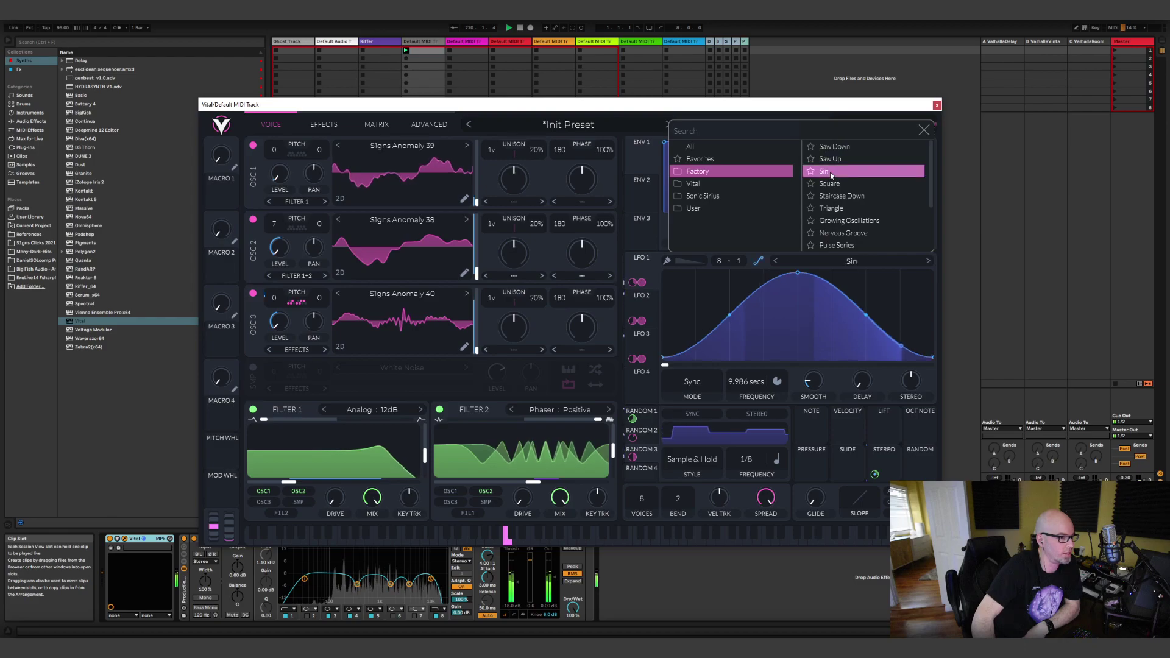
click(690, 332)
click(847, 263)
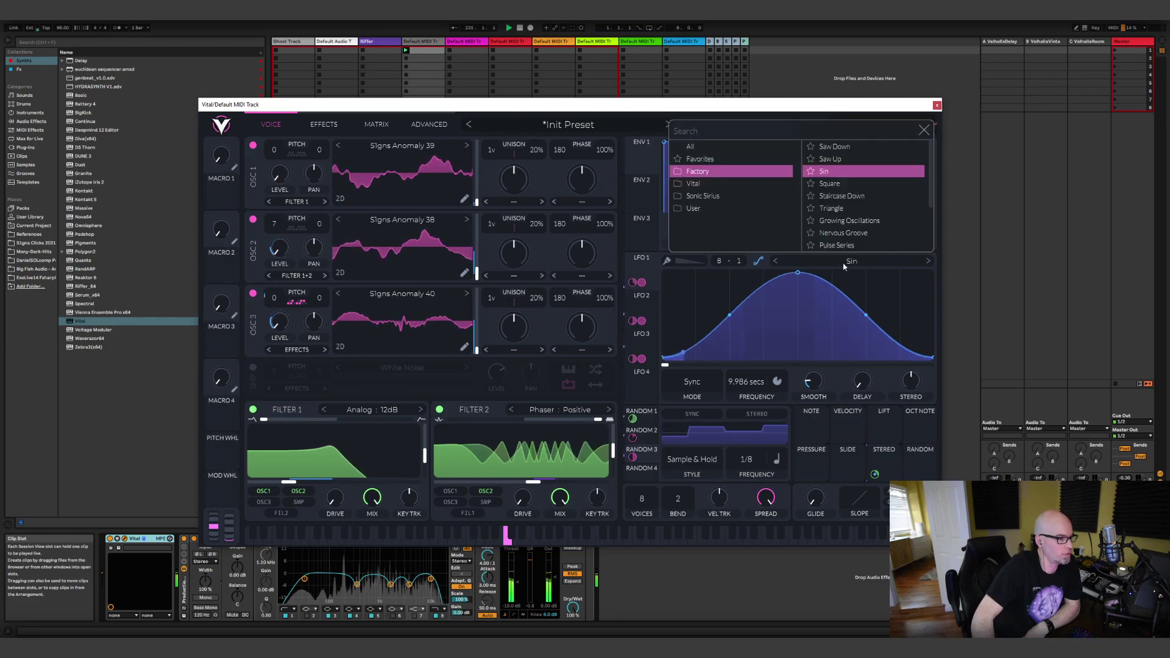
click(832, 208)
click(650, 303)
click(850, 260)
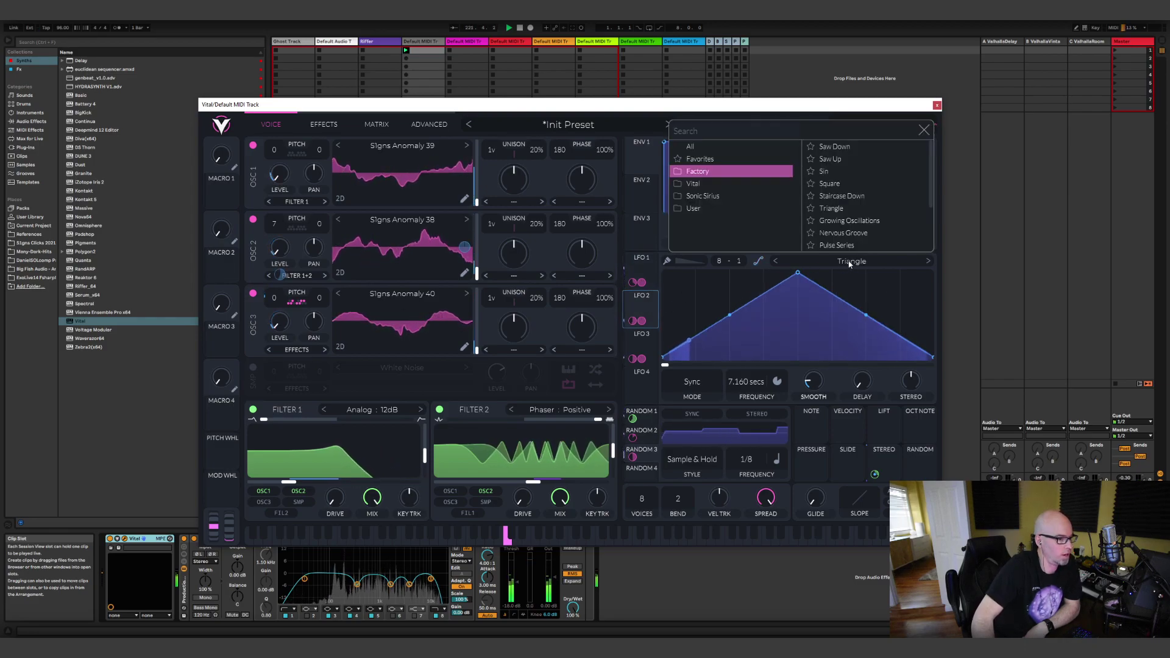
click(824, 171)
click(645, 338)
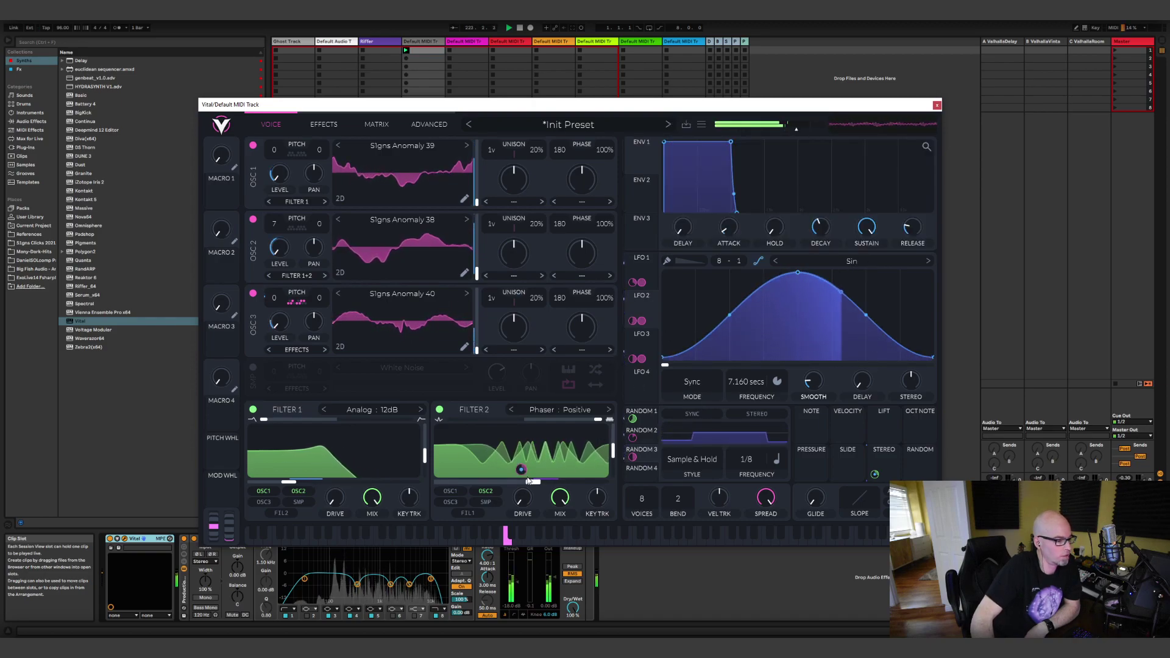
- Lower filter 2's cutoff slightly and review the modulation matrix routings
drag(530, 486, 520, 486)
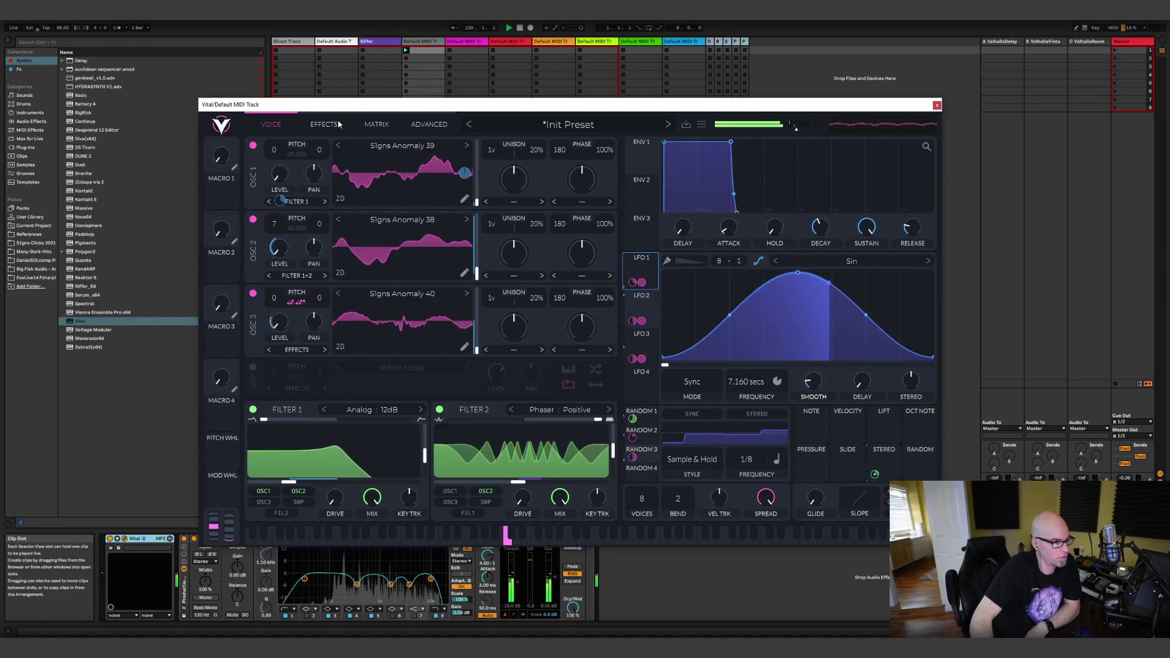
click(376, 124)
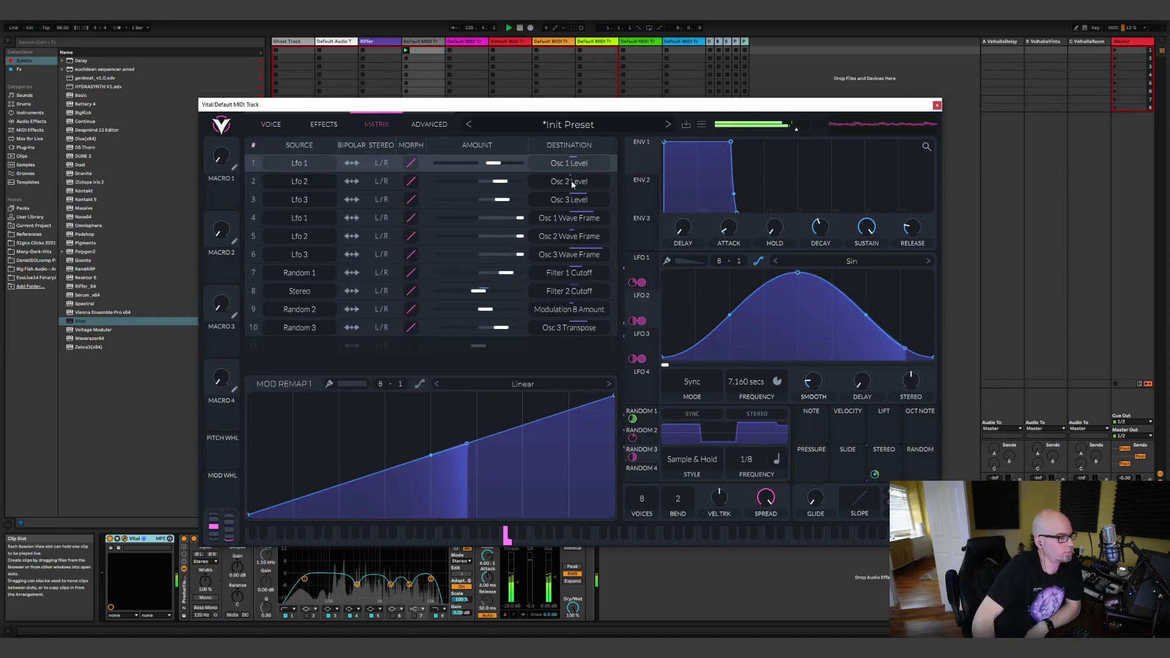
- Enable the Chorus between the Delay and the Reverb in the effects chain, with its feedback at about 70%
click(306, 126)
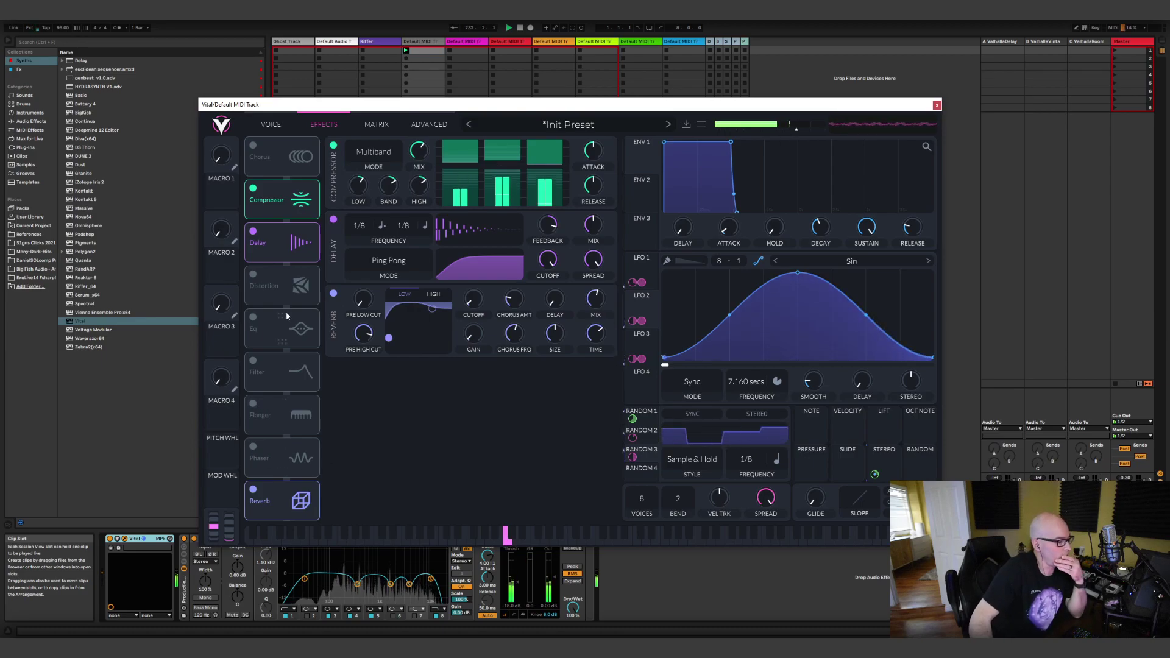
click(253, 145)
drag(261, 146, 281, 244)
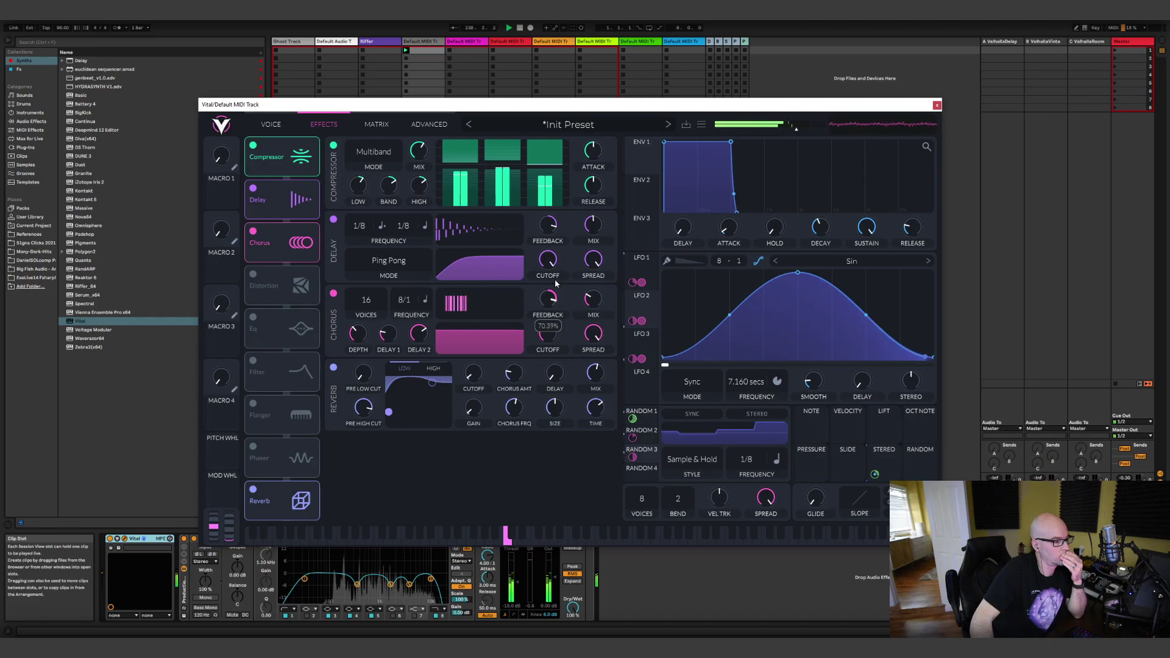
- Return to the oscillator and filter page and select the Vital device in the track's device chain
click(272, 124)
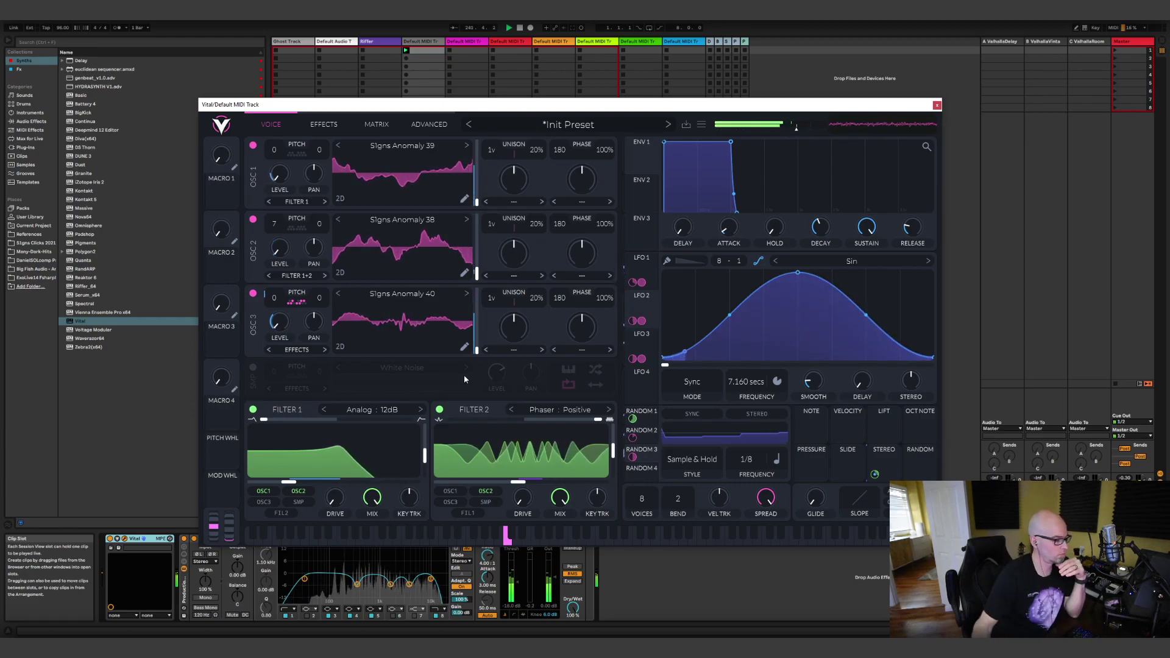
click(146, 539)
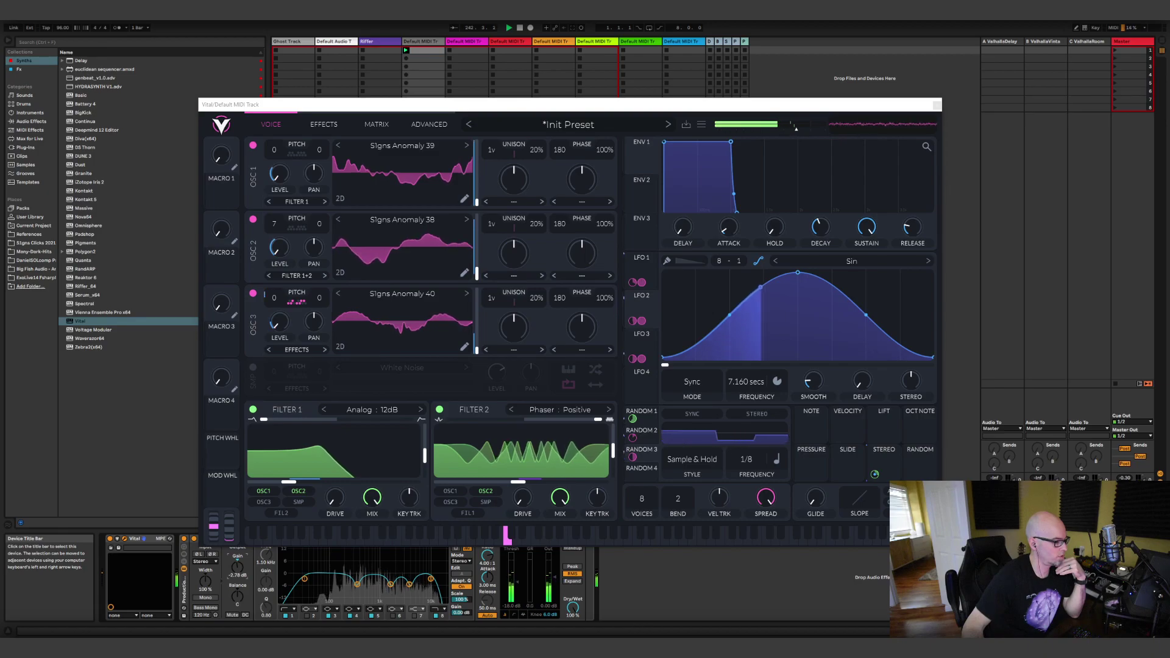